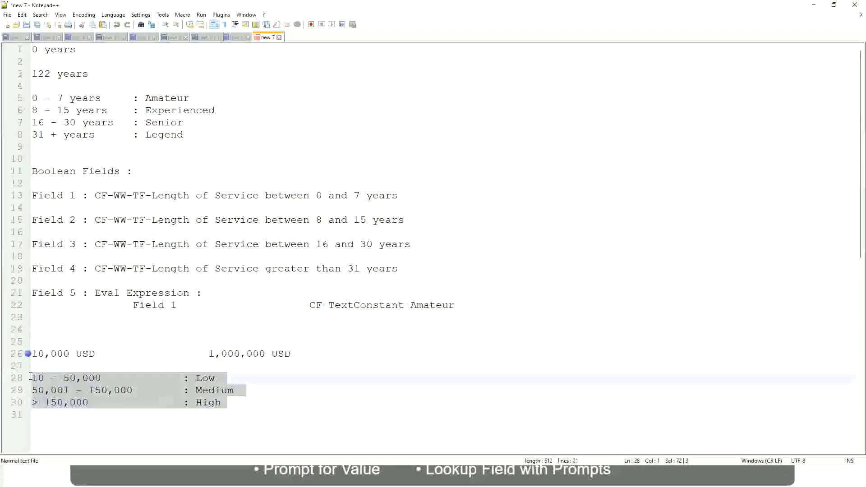
- Replace the salary band notes on lines 25–30 with the rule A - G : "A Listers"
left_click_drag(240, 403, 16, 350)
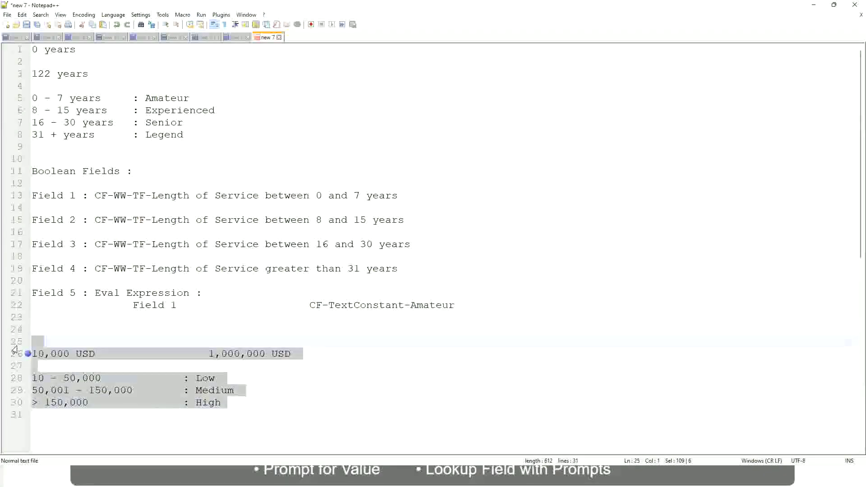
type("If the Fir")
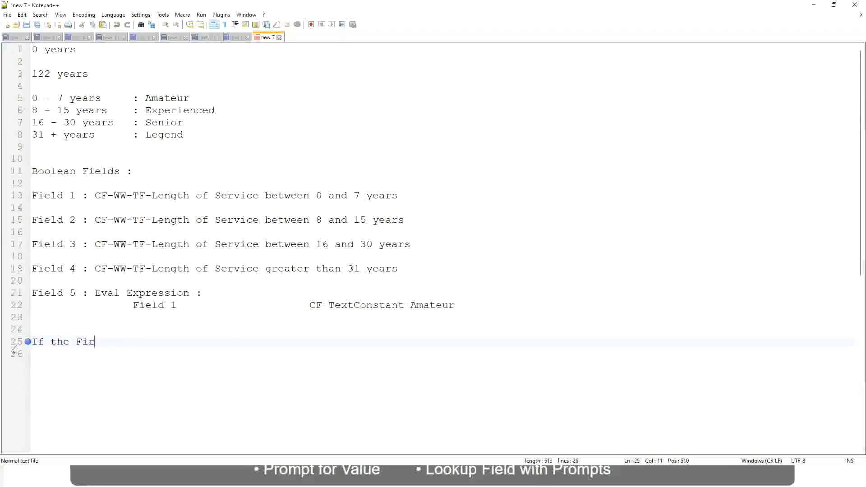
type("st name ")
type("starts wi")
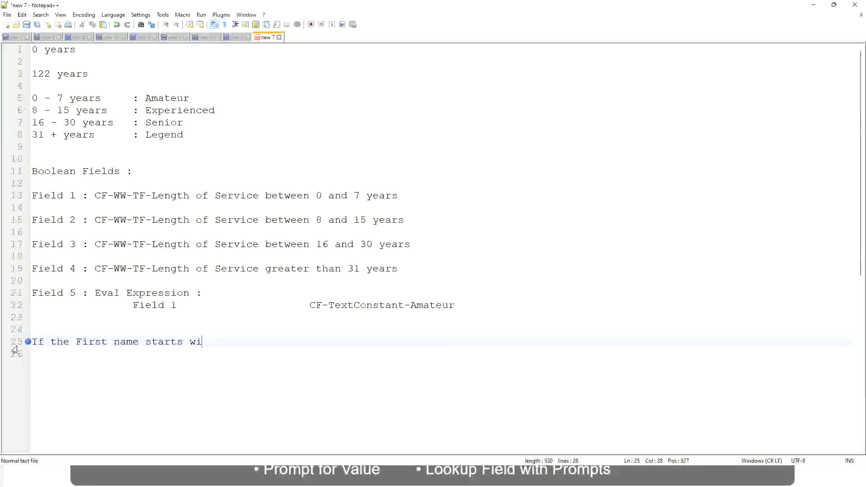
type("th : A")
type(" - ")
type("G ")
type(":")
key("Tab")
type("A l")
key("BackSpace")
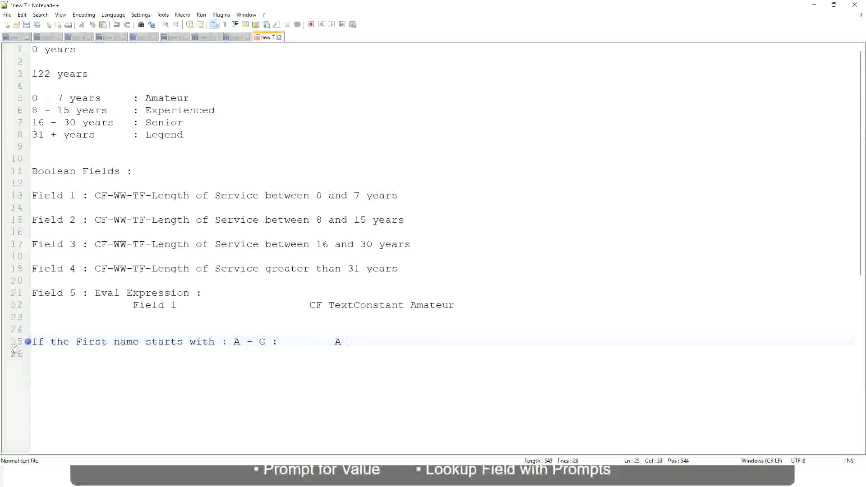
type("Listers")
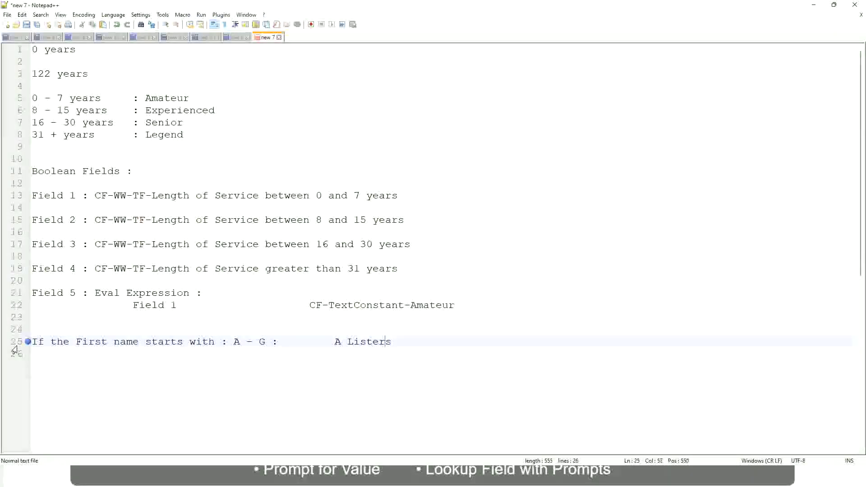
- Remove the extra quotation marks around "A Listers" and start a new line
key("Left")
key("Left")
type("\"\"")
key("Right")
key("Right")
key("Right")
key("Left")
key("Left")
key("Left")
key("Left")
key("BackSpace")
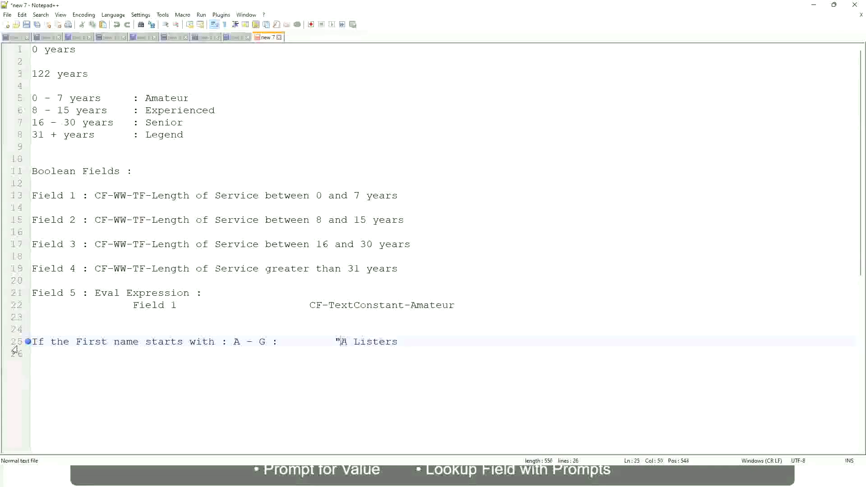
key("Right")
key("Right")
key("Right")
key("Right")
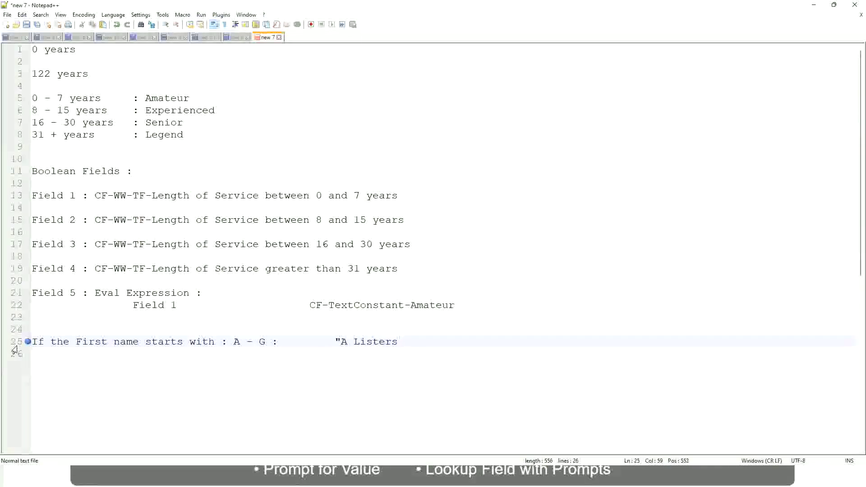
key("Return")
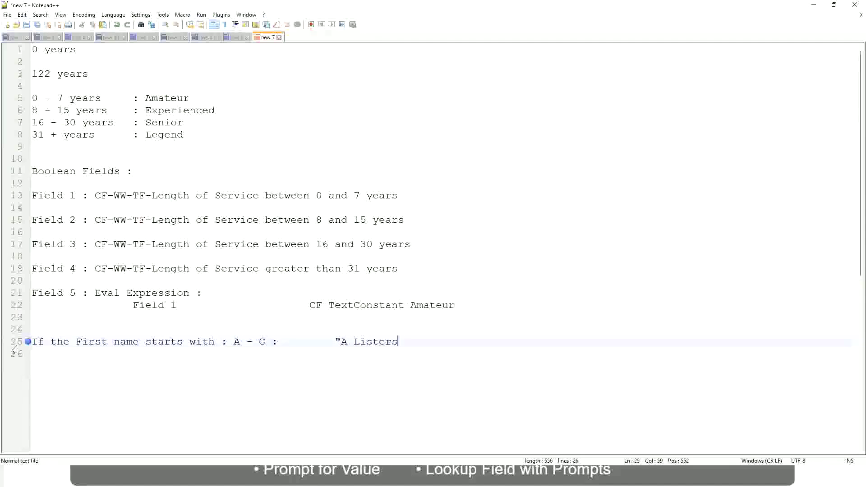
type("\"")
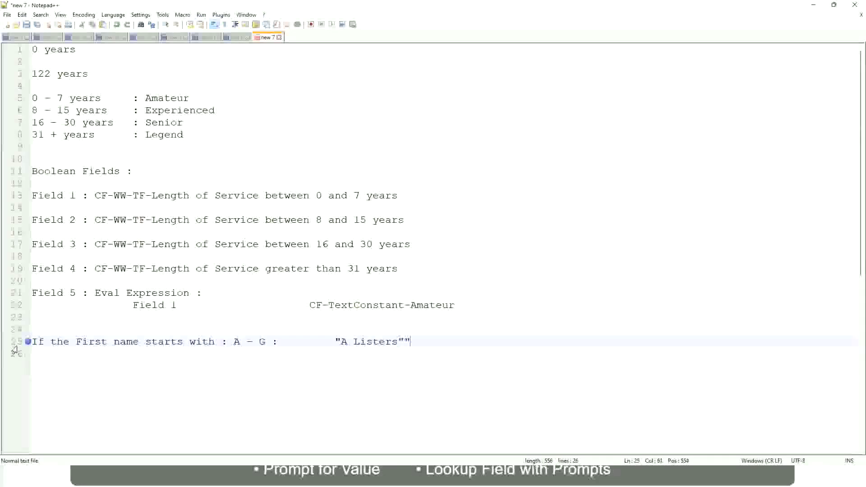
key("Delete")
key("Return")
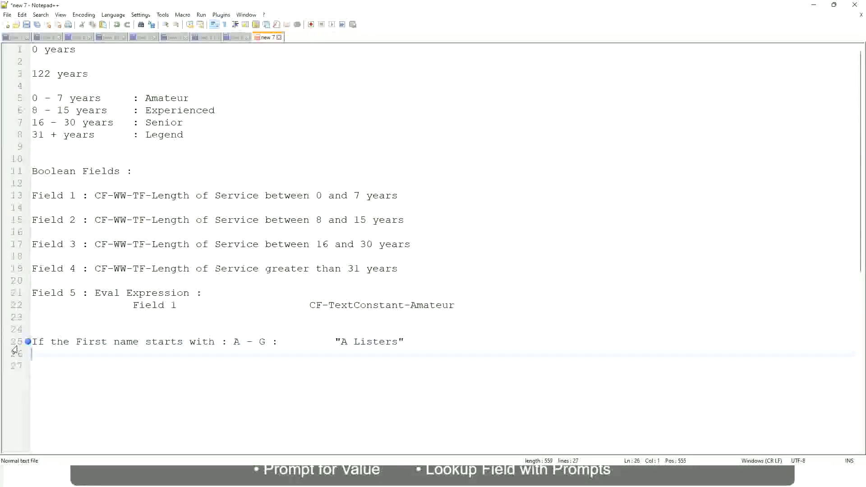
type("H -")
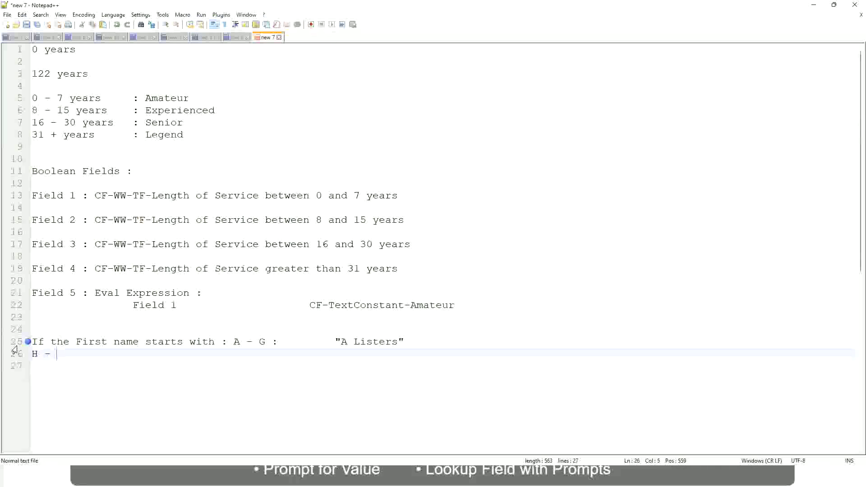
type("P")
- Add aligned rows H - P : "His Majesty" and L - Z : "Lords"
key("Tab")
key("Tab")
key("Tab")
key("Tab")
key("Tab")
key("Tab")
key("Tab")
key("Tab")
key("Tab")
type(":")
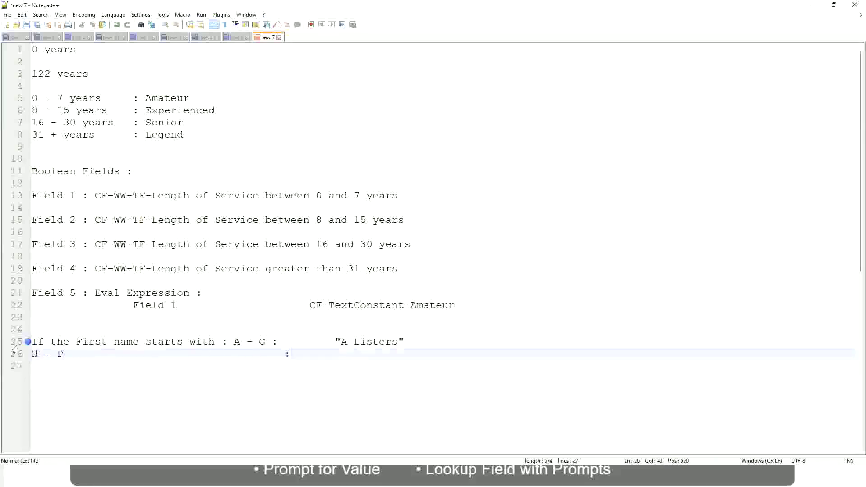
key("Tab")
type("\"His Maje")
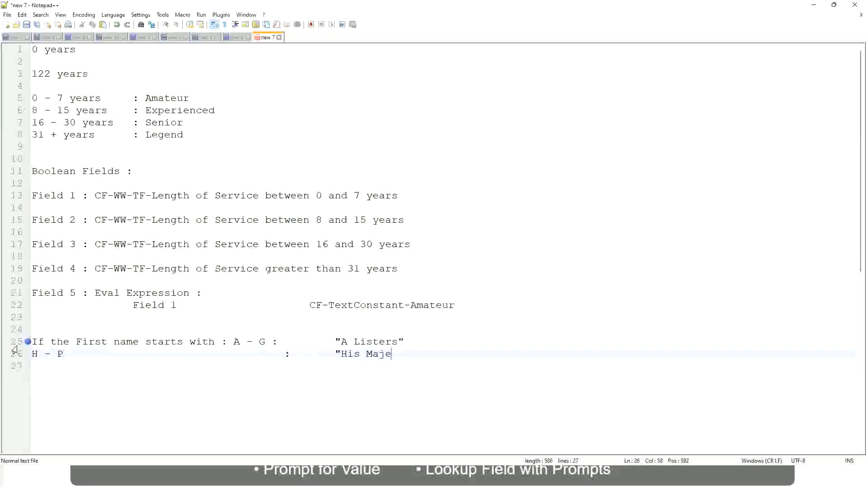
type("sty")
type("\"")
key("Return")
type("L - ")
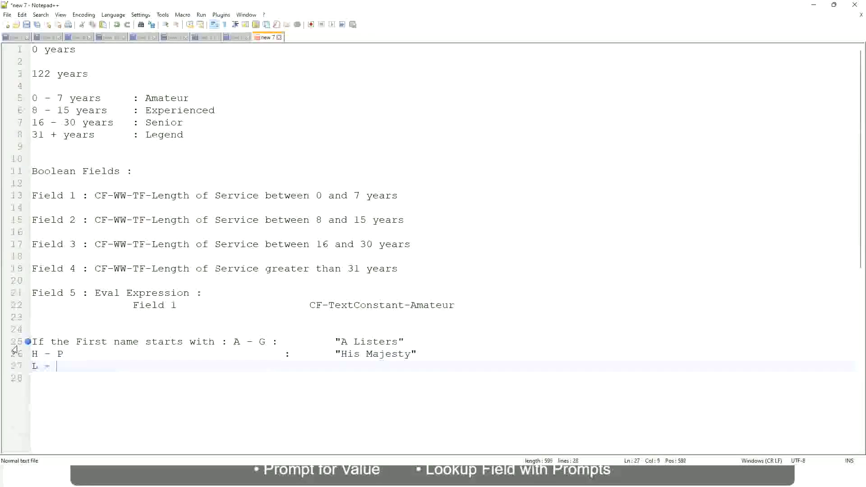
type("Z")
key("Tab")
type(":       ")
type("\"Lords")
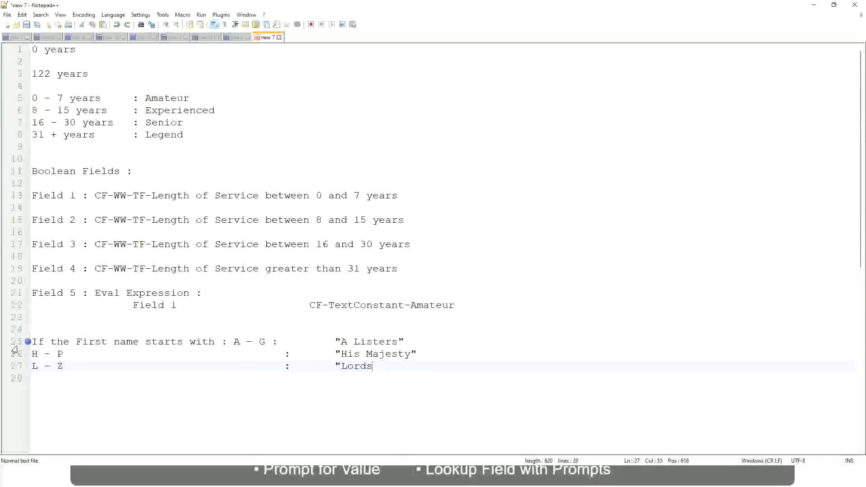
type("\"\"")
- Remove the extra closing quote after "Lords" and select the A Listers value
key("BackSpace")
key("End")
left_click_drag(334, 366, 416, 342)
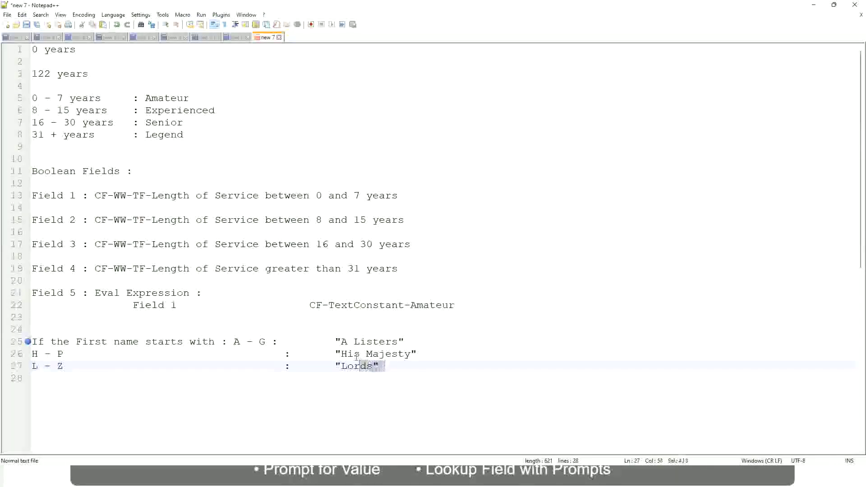
left_click(376, 342)
left_click_drag(339, 342, 405, 341)
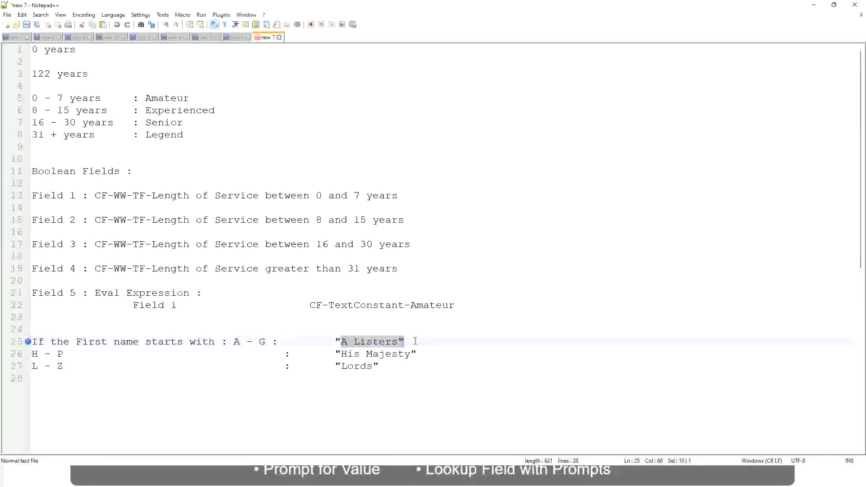
left_click(391, 357)
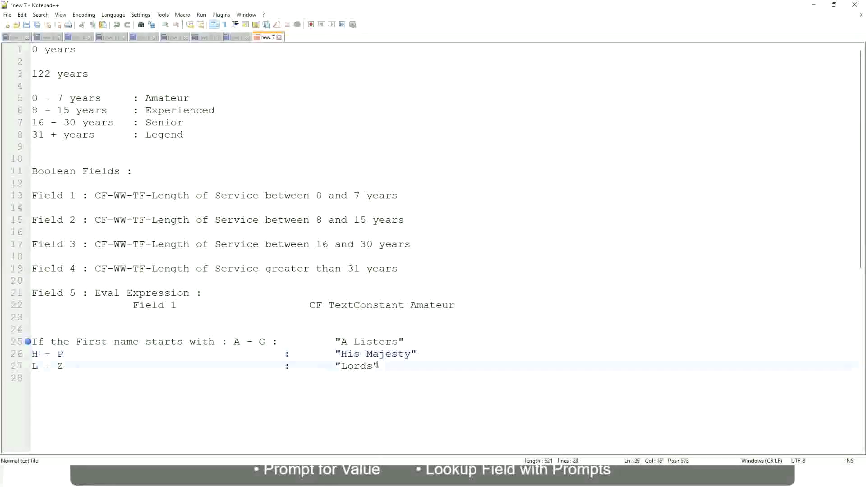
- Delete the three first-name rules and write 'If Management Level is Manager or Above'
left_click_drag(386, 366, 30, 343)
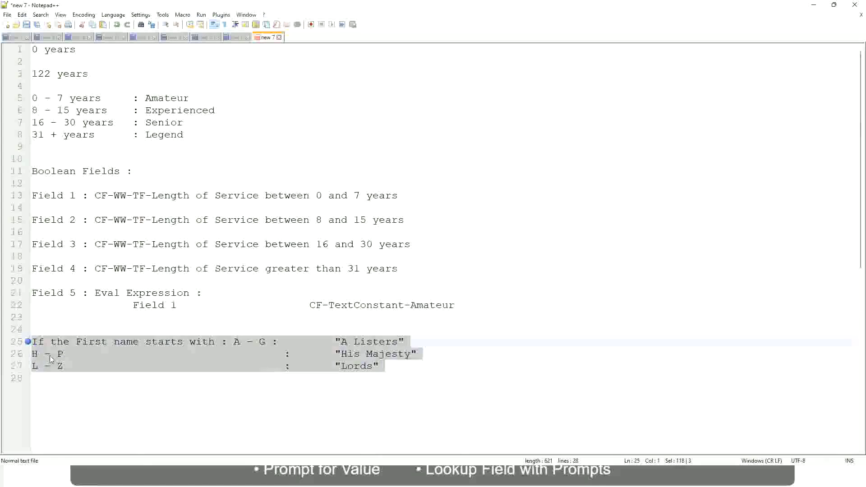
key("Delete")
type("If ")
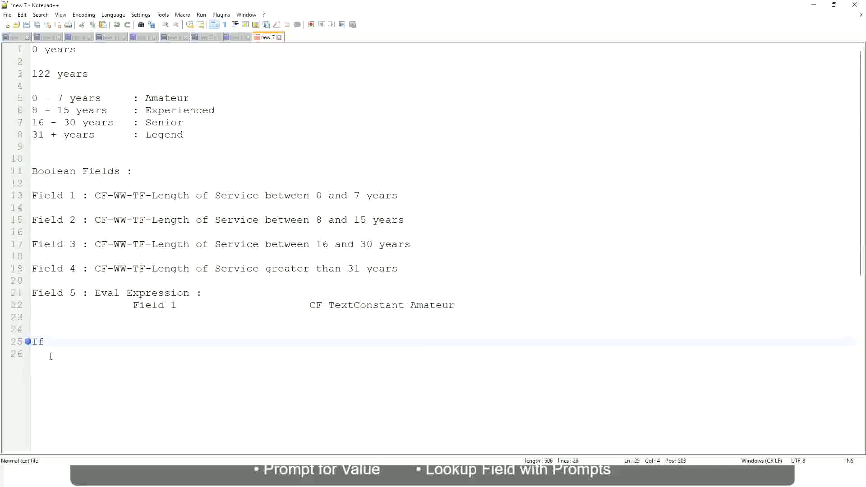
type("Prior ")
type("Ex")
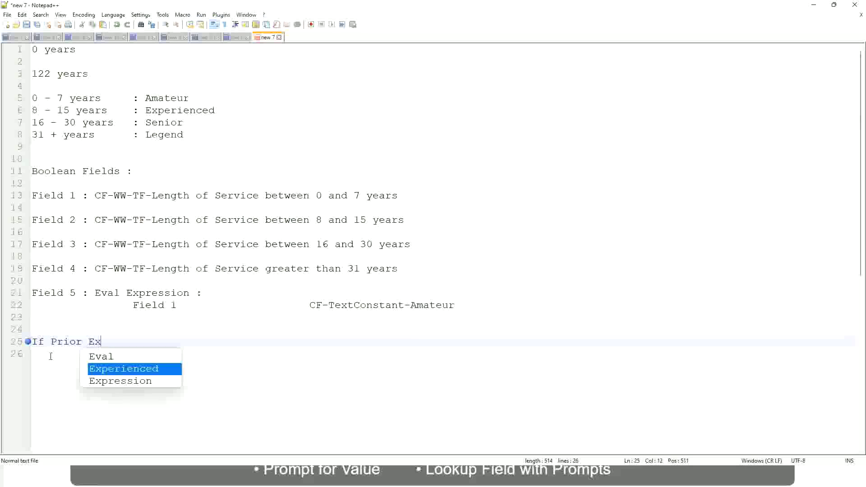
type("perience")
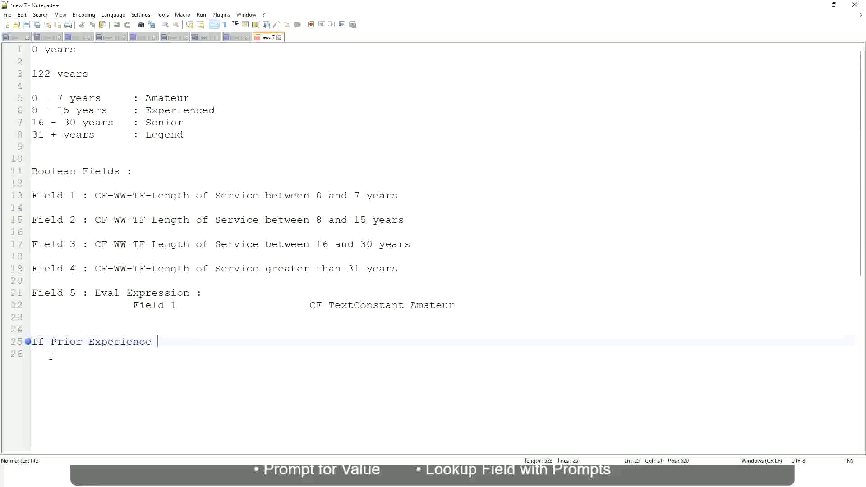
key("BackSpace")
key("BackSpace")
key("BackSpace")
key("BackSpace")
key("BackSpace")
key("BackSpace")
key("BackSpace")
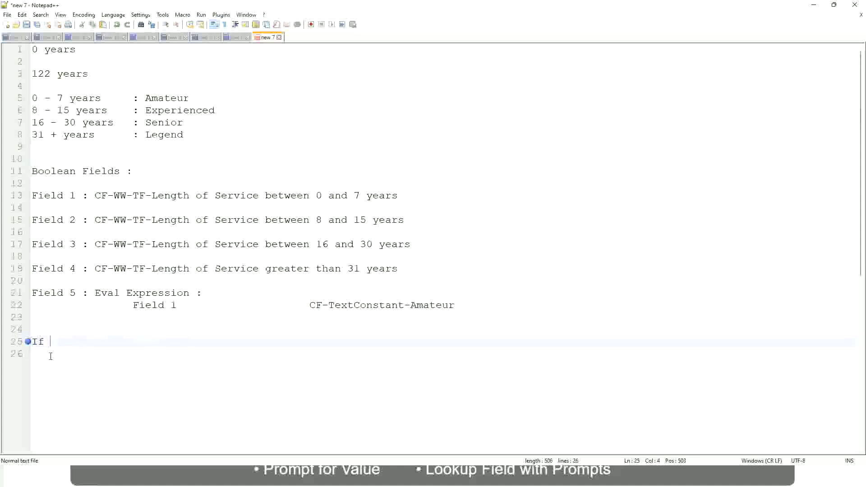
type("Job Profi")
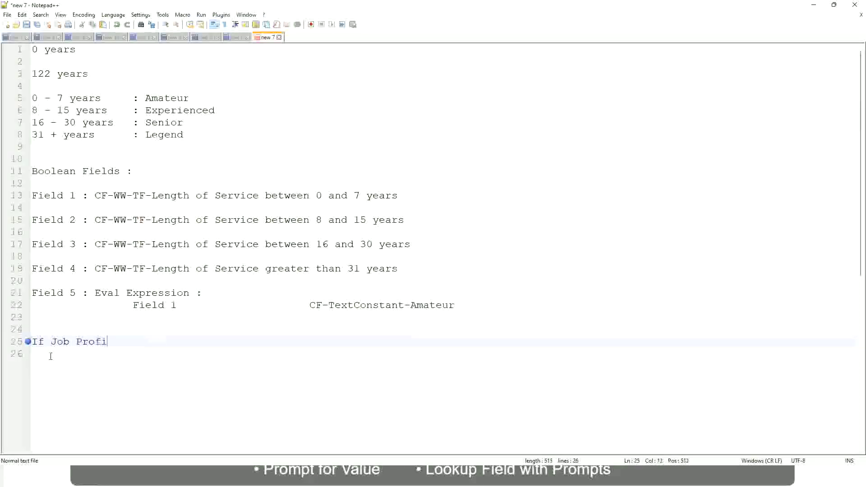
type("le is ")
type(": Manager")
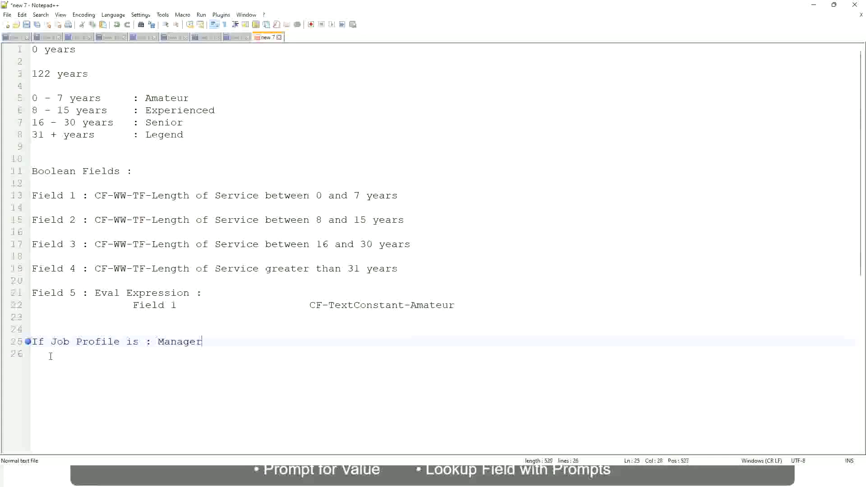
key("BackSpace")
key("BackSpace")
key("BackSpace")
key("BackSpace")
key("BackSpace")
key("BackSpace")
key("BackSpace")
key("BackSpace")
key("BackSpace")
key("BackSpace")
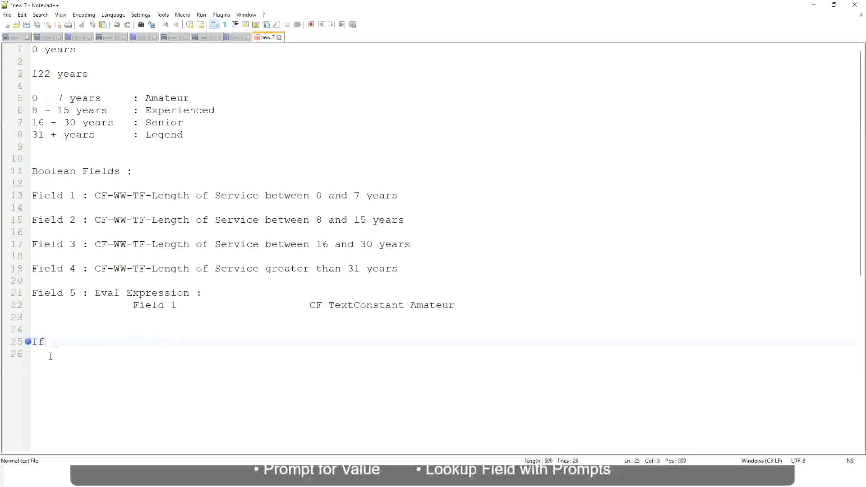
type(" Management ")
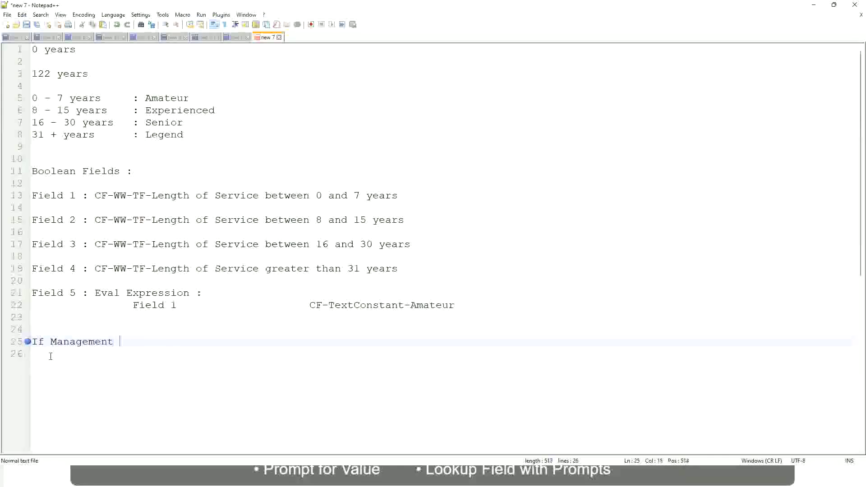
type("Level is M")
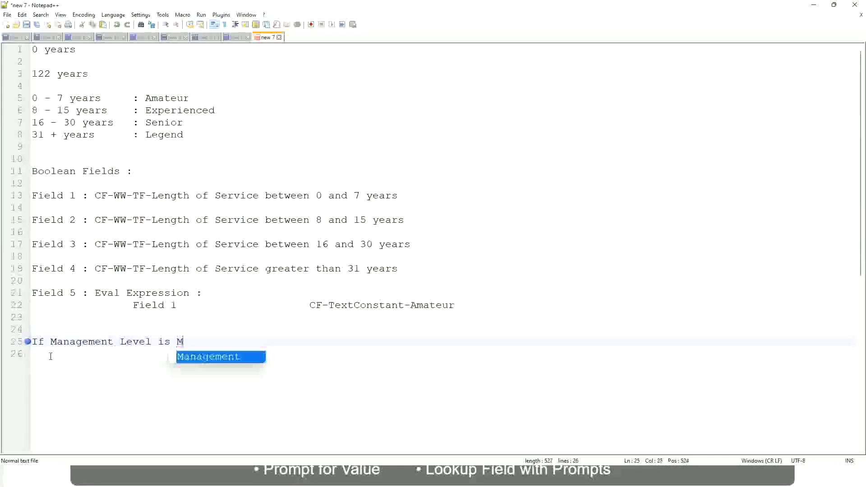
type("anager or A")
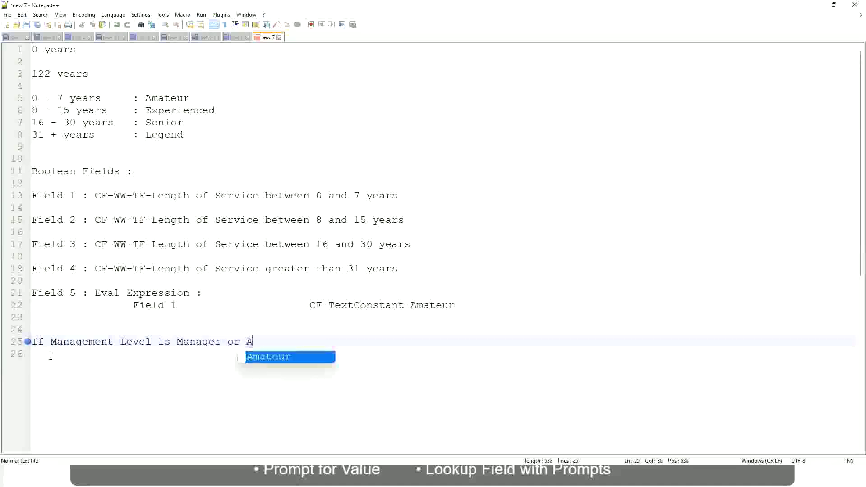
type("bove")
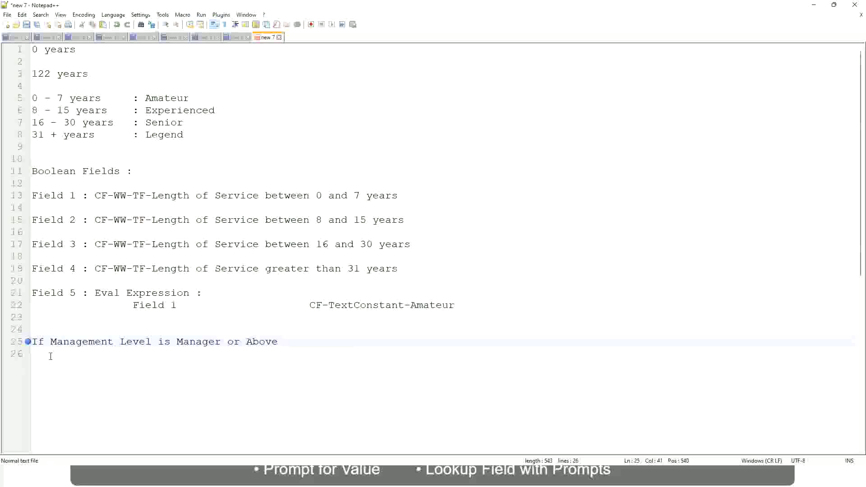
- Add 'Proposed Allowance Plan : Car Allowance' to the manager rule and begin an 'If' line
key("Tab")
key("Tab")
key("Tab")
type("Proposed")
type("A")
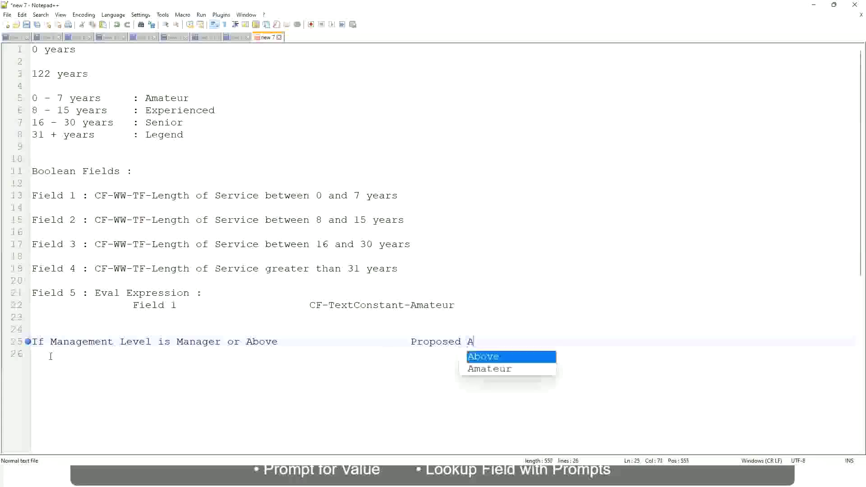
type("llowance ")
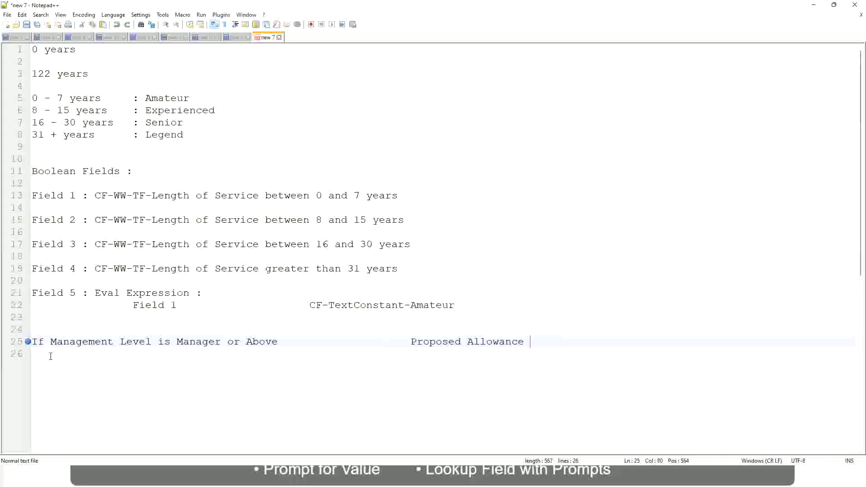
type("Pl")
type("an")
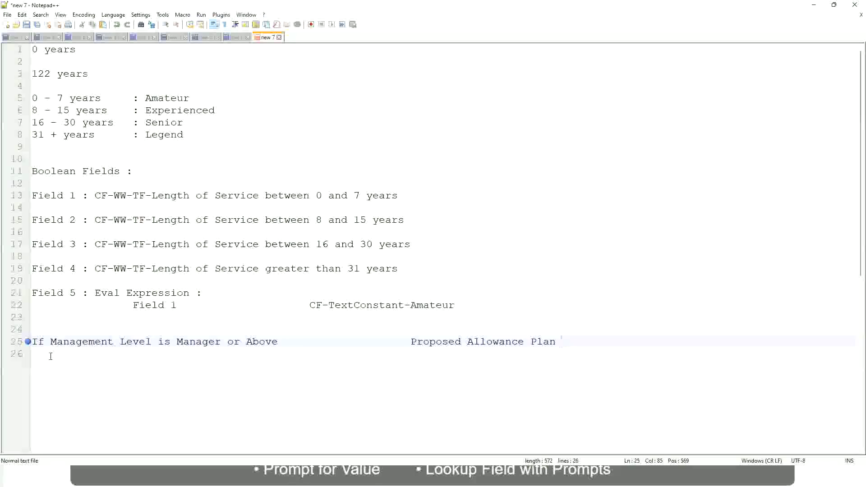
type(": ")
type("Car Allowance")
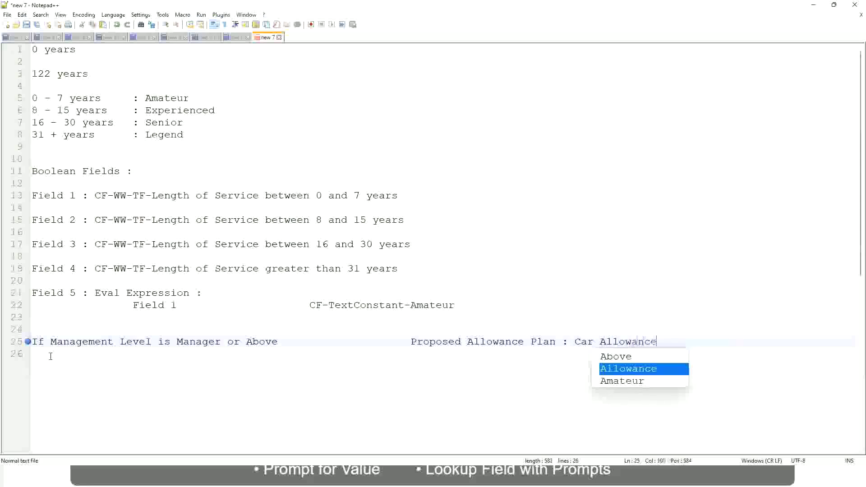
- Add a new rule line and delete 'or Above' from the line 25 manager rule
key("Return")
type("If ")
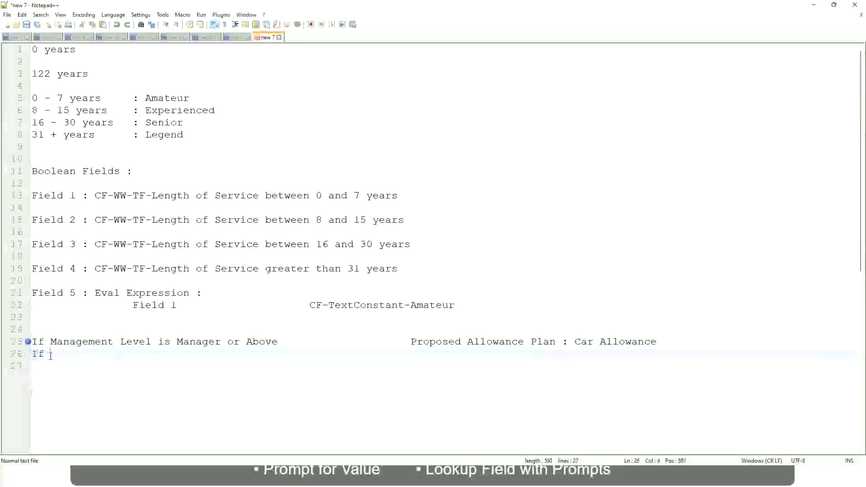
type("Management Le")
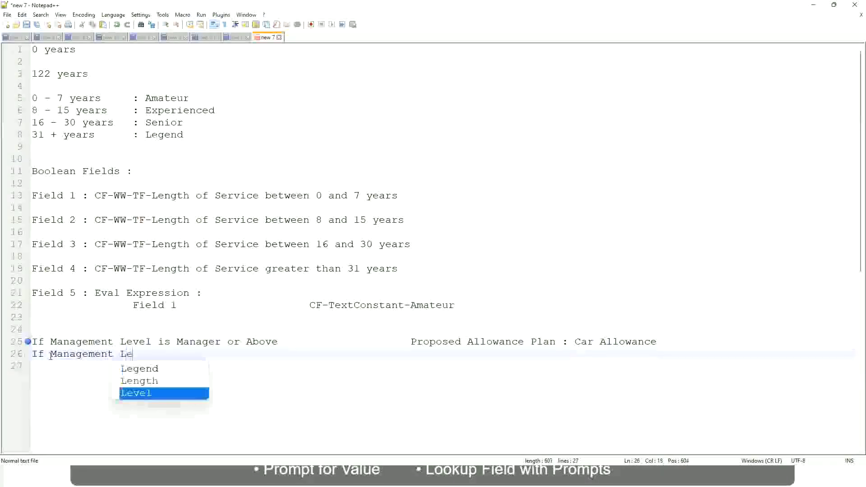
type("vel is")
key("Up")
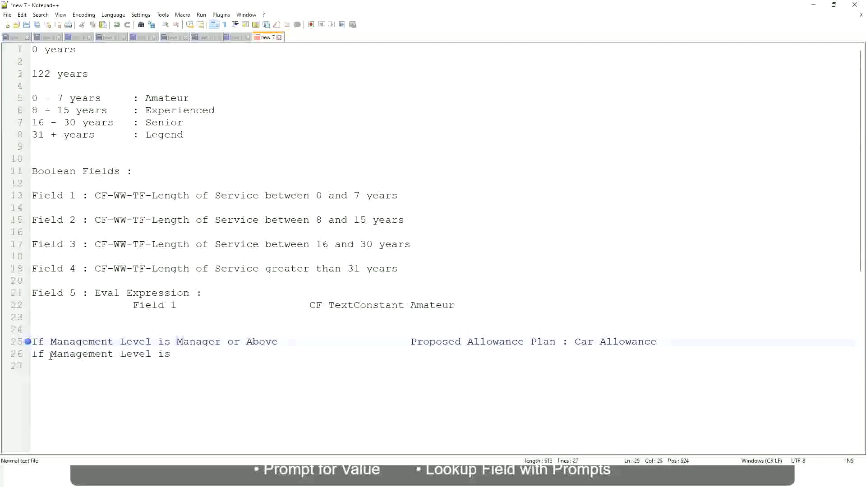
key("Right")
key("Right")
key("Right")
key("Right")
key("Right")
key("shift+Right")
key("shift+Right")
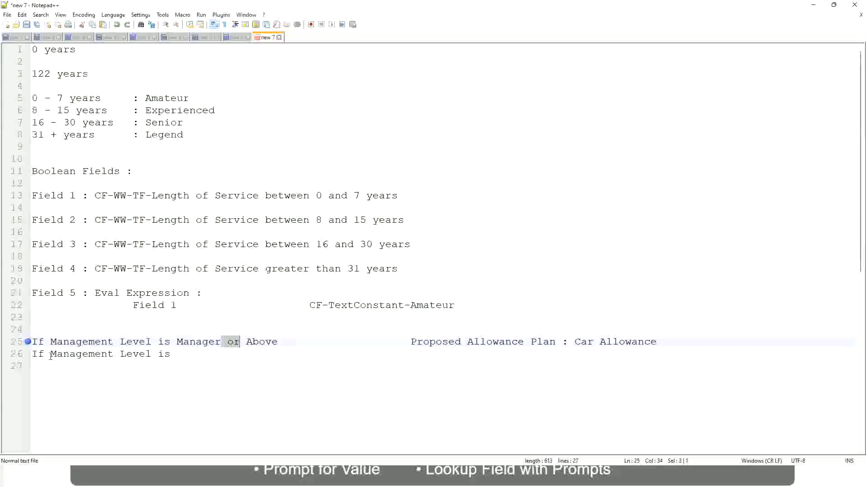
key("shift+Right")
key("shift+Right")
key("shift+Right")
key("Delete")
key("BackSpace")
- Complete line 26 as 'If Management Level is Director' with 'Executive Allowance'
key("Down")
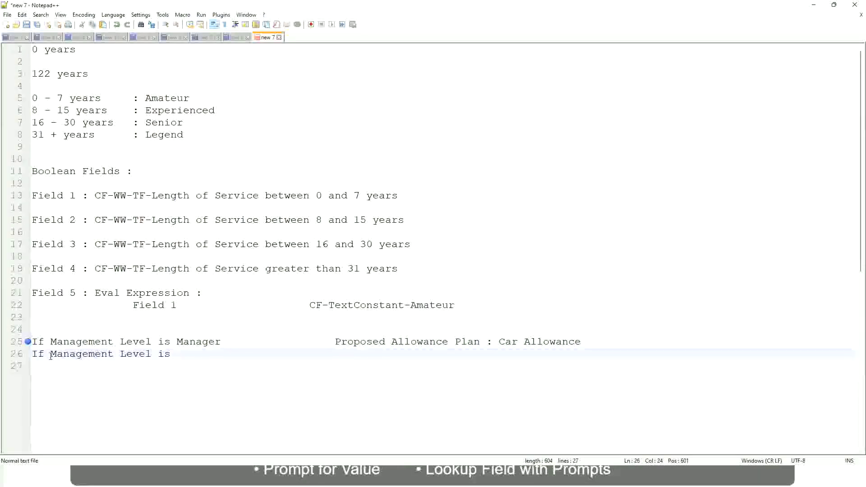
type("Di")
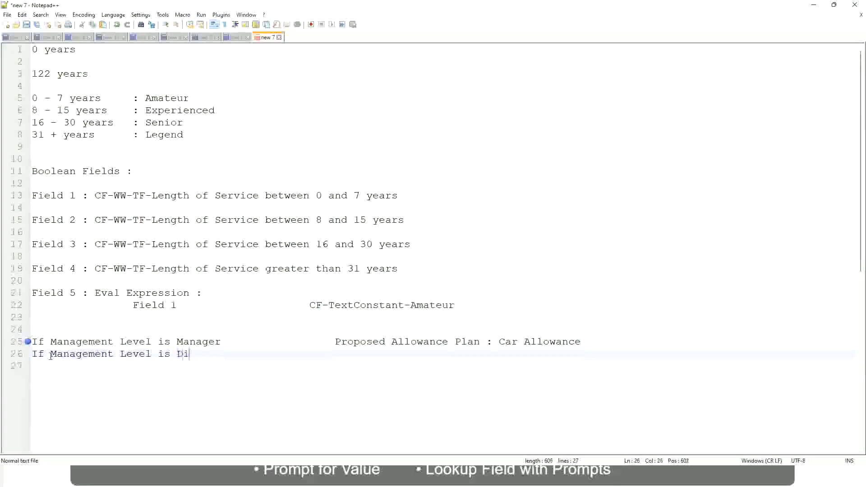
type("rector")
key("Tab")
key("Tab")
key("Tab")
key("Tab")
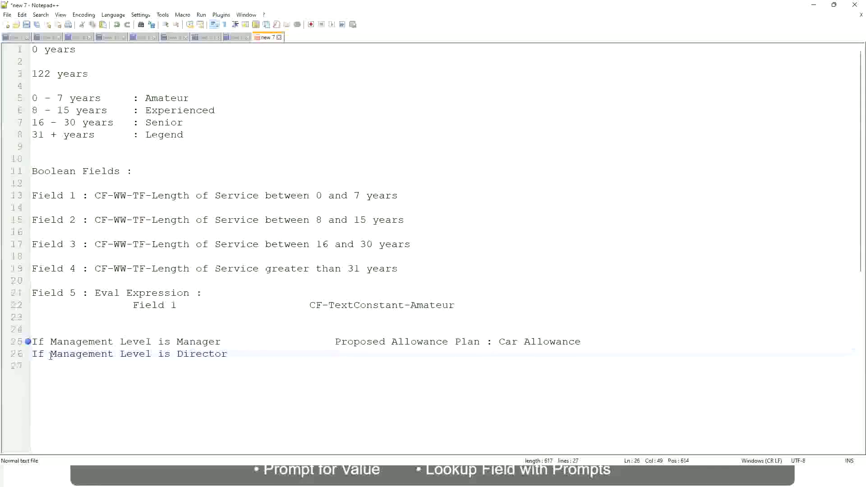
type("Exec")
type("utive Allo")
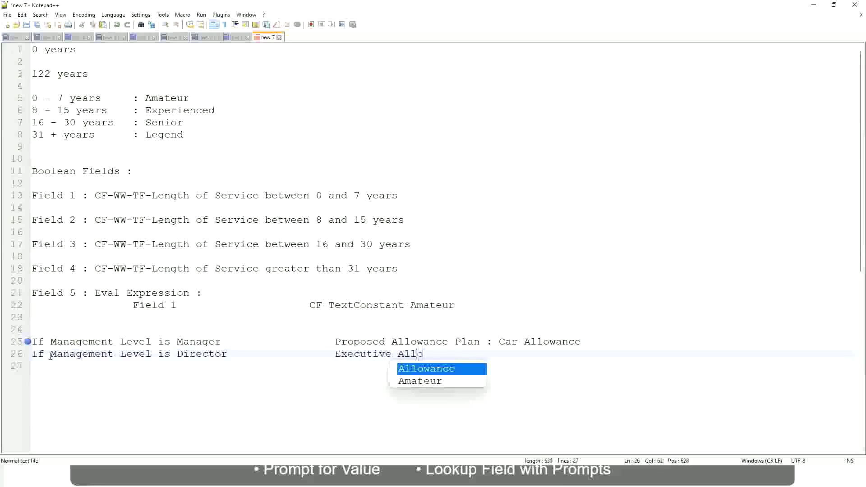
key("Return")
key("Return")
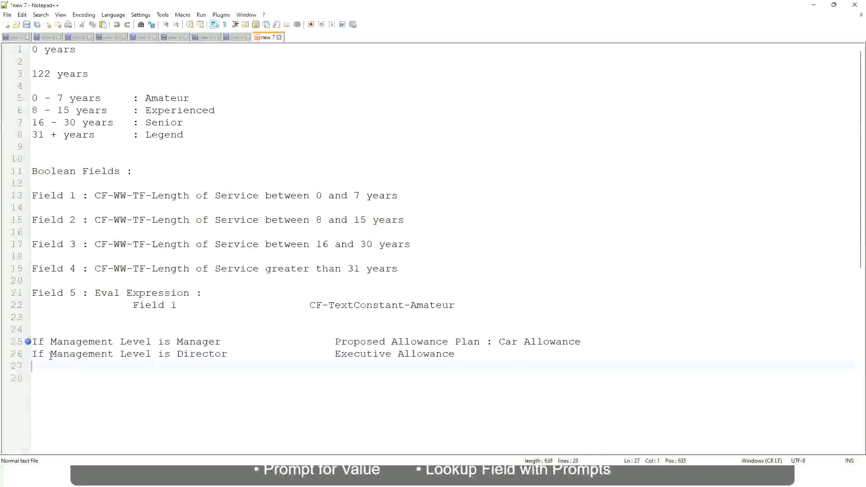
type("If ")
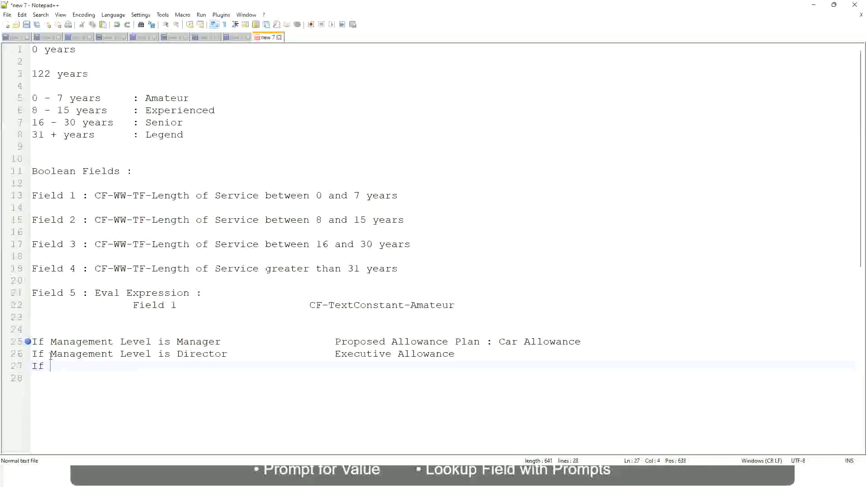
type("Mana")
- Write line 27 as 'If Management Level is CEO' with 'CEO Allowance', fixing autocomplete typos
key("Return")
type("le")
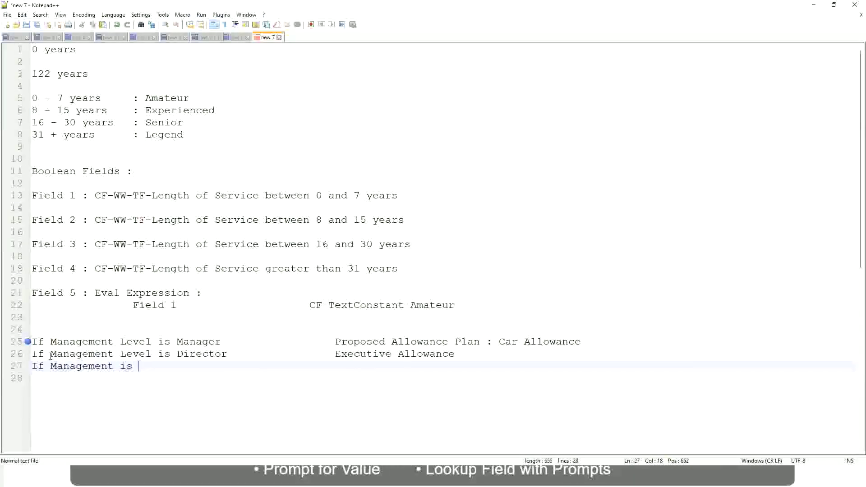
key("BackSpace")
key("BackSpace")
type("le")
key("BackSpace")
key("BackSpace")
type("Le")
key("Down")
key("Down")
key("Return")
type("is CEO ")
type("CEO")
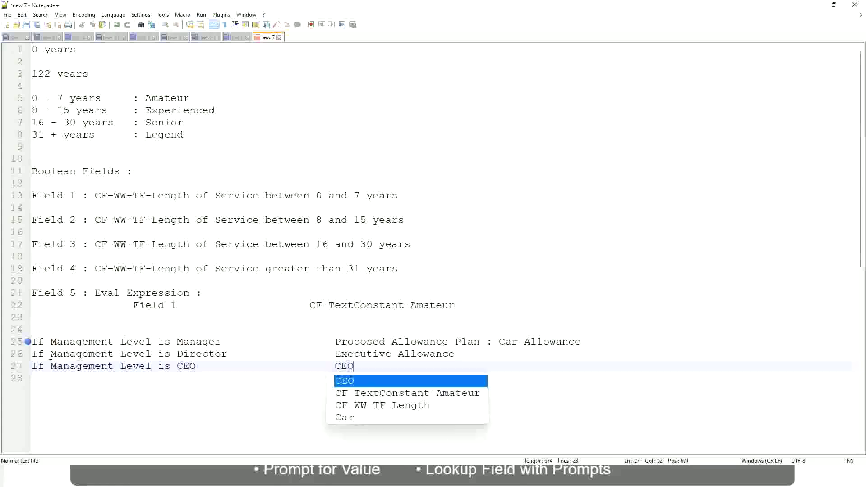
type(" Allowance")
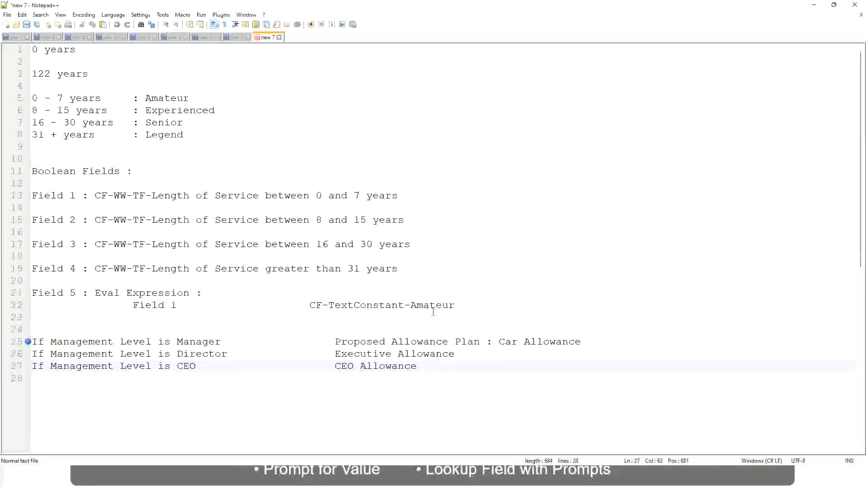
left_click(499, 342)
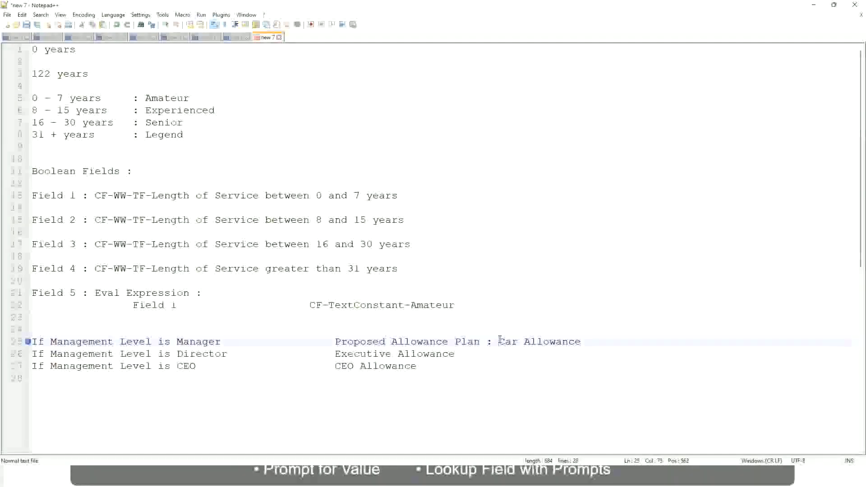
left_click_drag(499, 341, 583, 344)
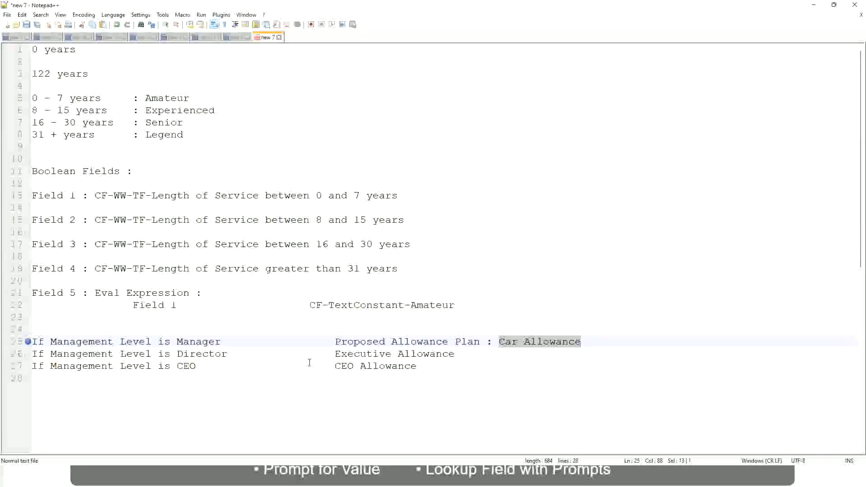
left_click(398, 342)
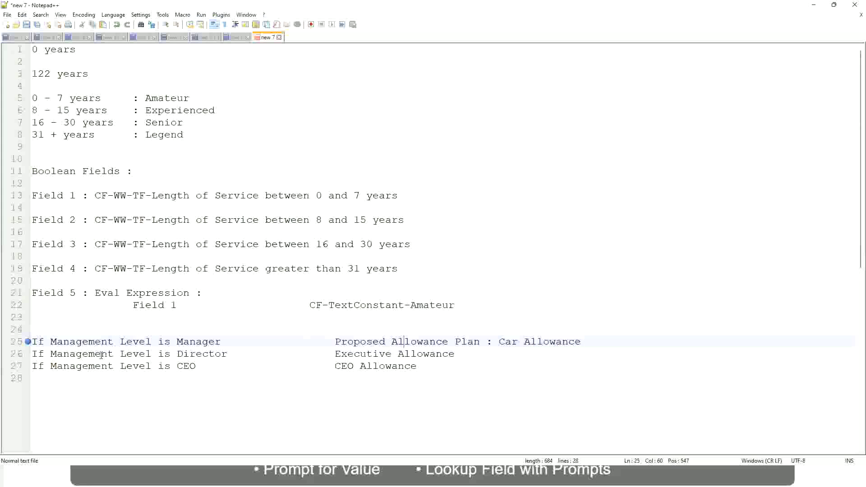
- Replace line 25's 'Proposed Allowance Plan : Car Allowance' with 'Name of the Second Line Manager'
left_click(176, 342)
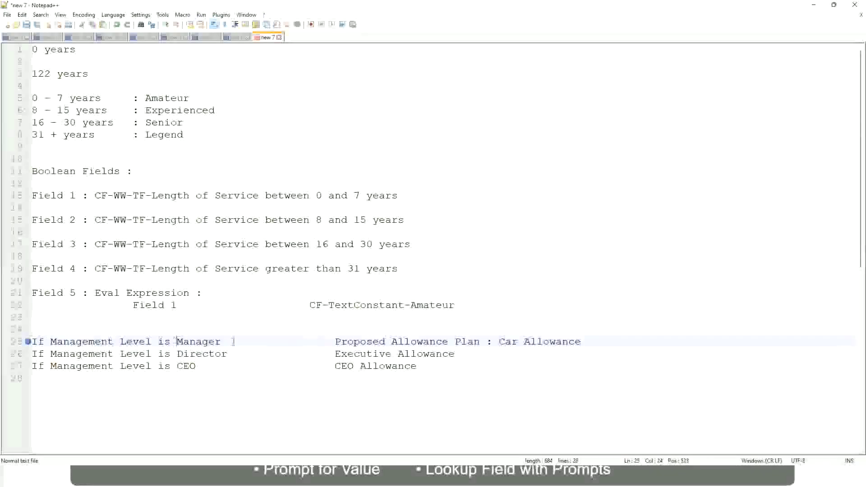
left_click_drag(337, 341, 593, 339)
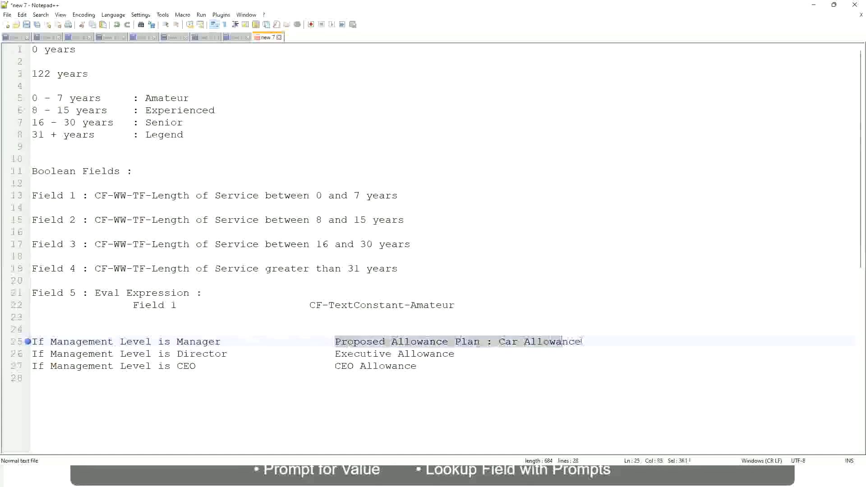
type("Manager")
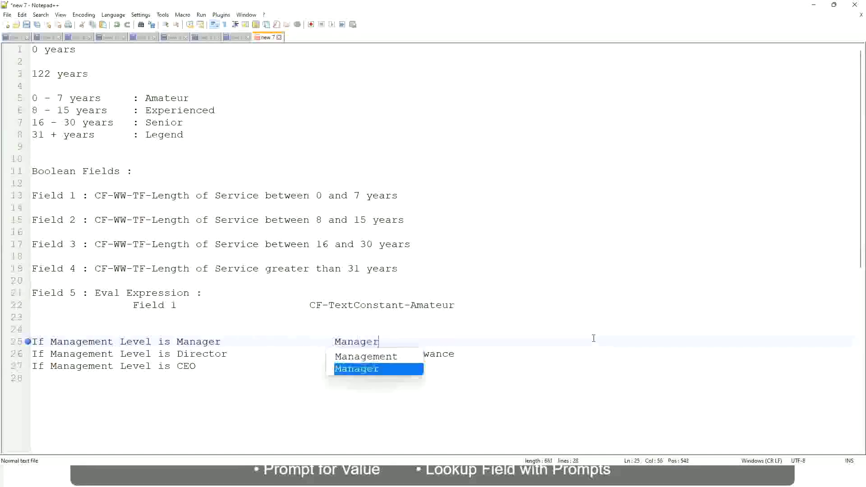
type("s")
key("BackSpace")
key("BackSpace")
key("BackSpace")
key("BackSpace")
key("BackSpace")
key("BackSpace")
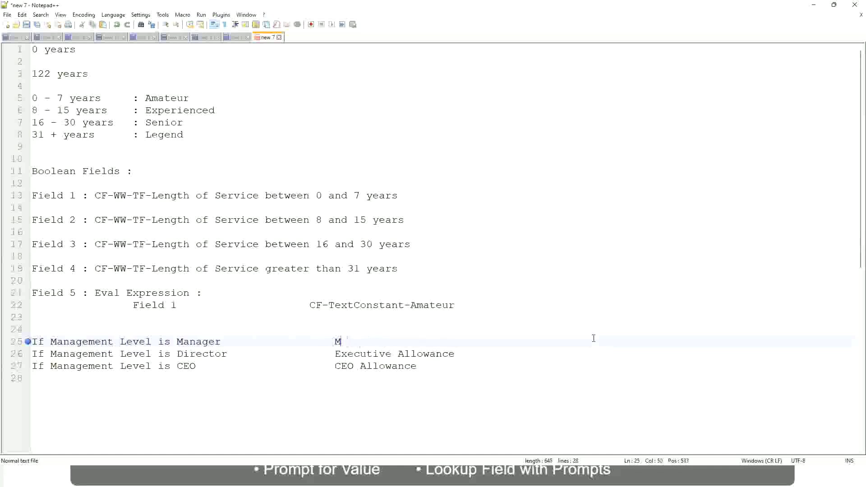
key("BackSpace")
type("Elist Li")
type("ne Manager")
key("Return")
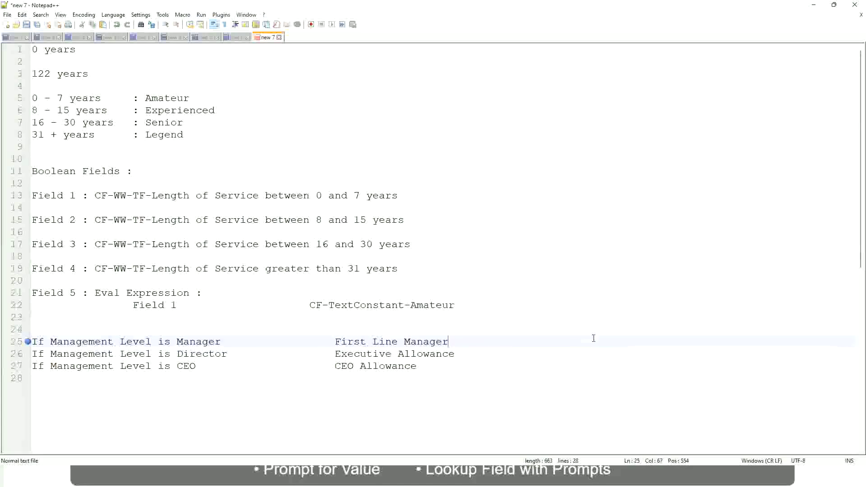
key("ctrl+Left")
key("ctrl+Left")
type("Name of the")
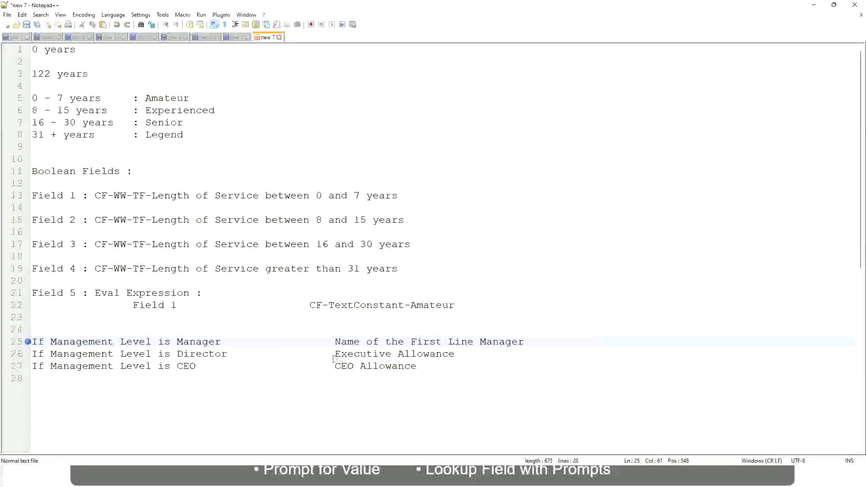
- Change the Director rule's 'Executive Allowance' to 'Name of Manager' and tidy line 25's wording
left_click_drag(334, 354, 456, 353)
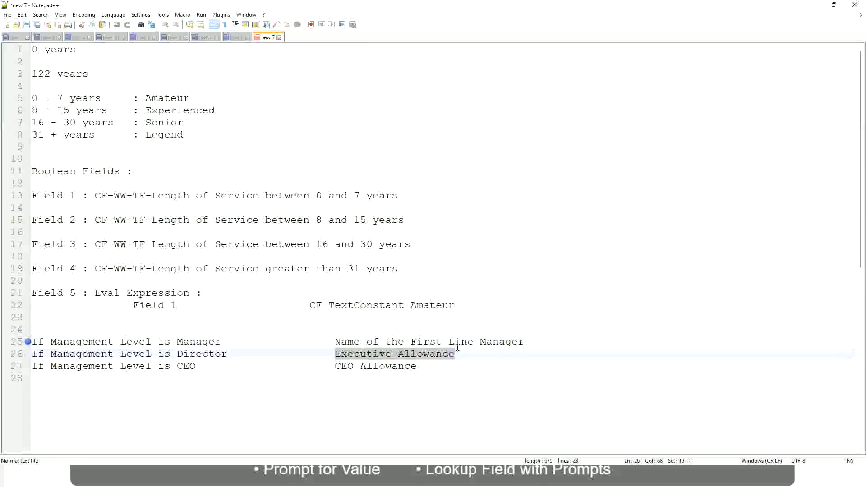
type("Name ")
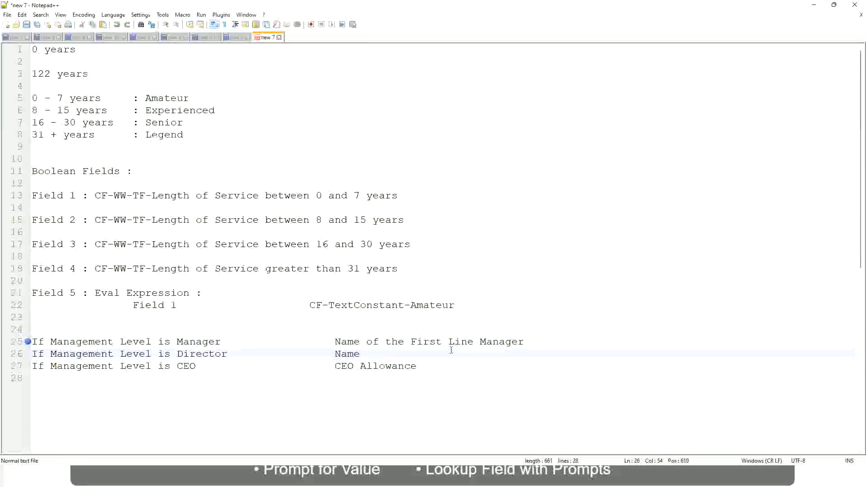
type("of ")
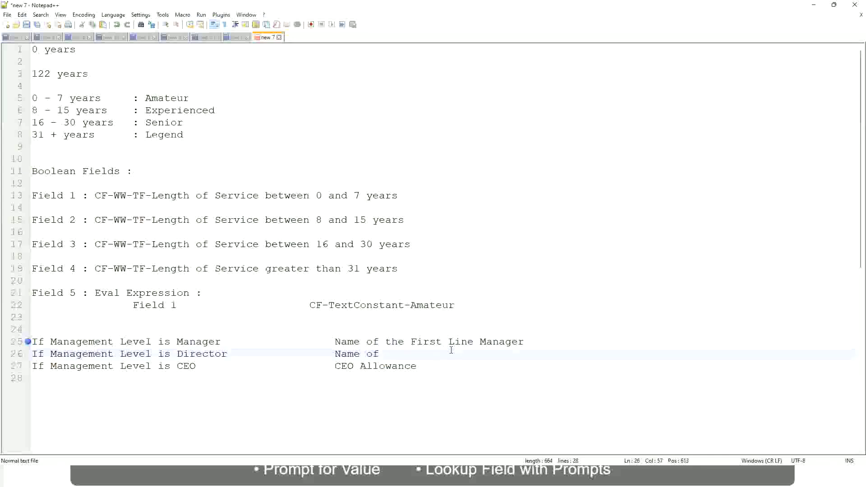
type("First")
key("BackSpace")
key("BackSpace")
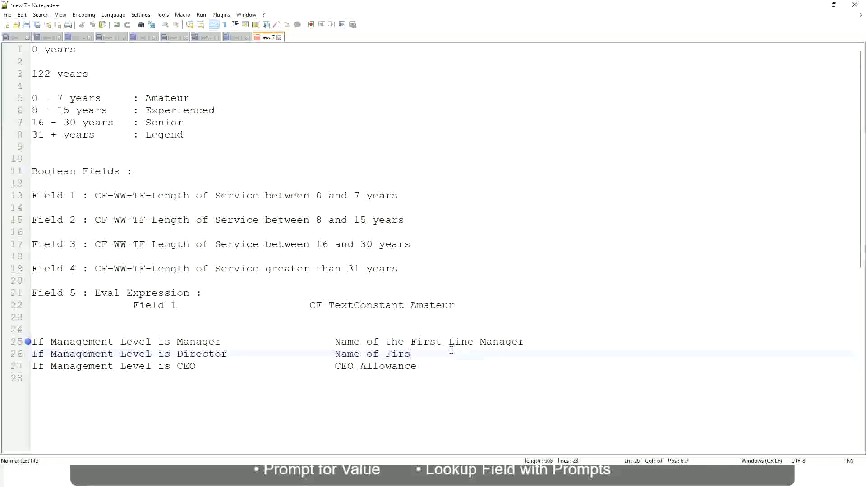
key("BackSpace")
key("BackSpace")
key("BackSpace")
key("BackSpace")
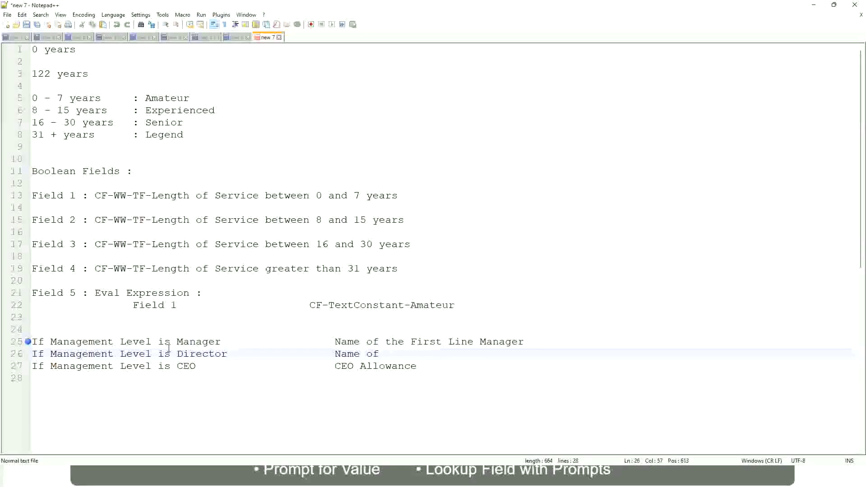
double_click(421, 342)
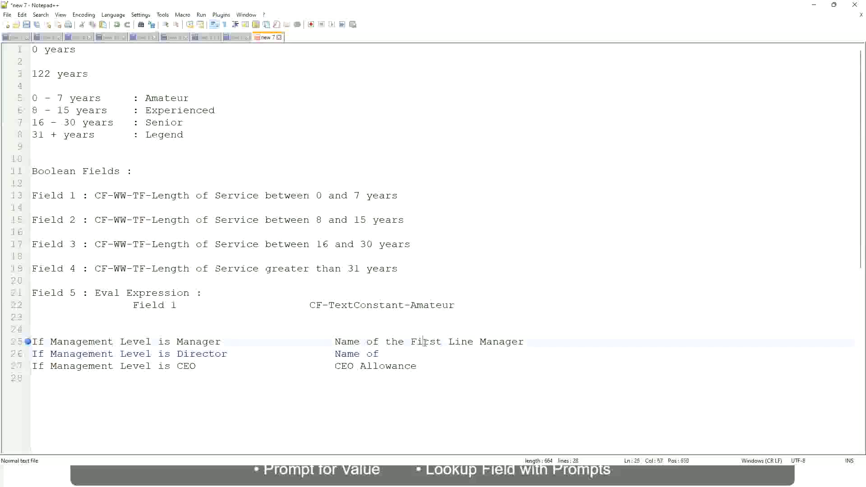
type("Second")
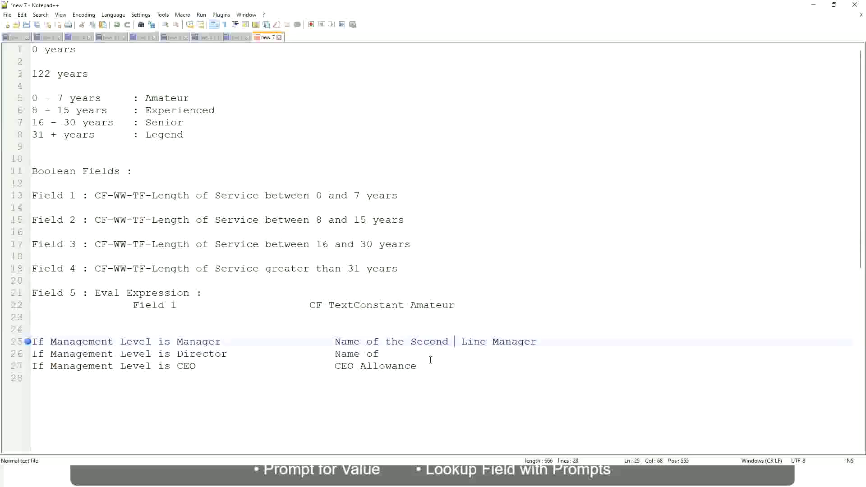
key("BackSpace")
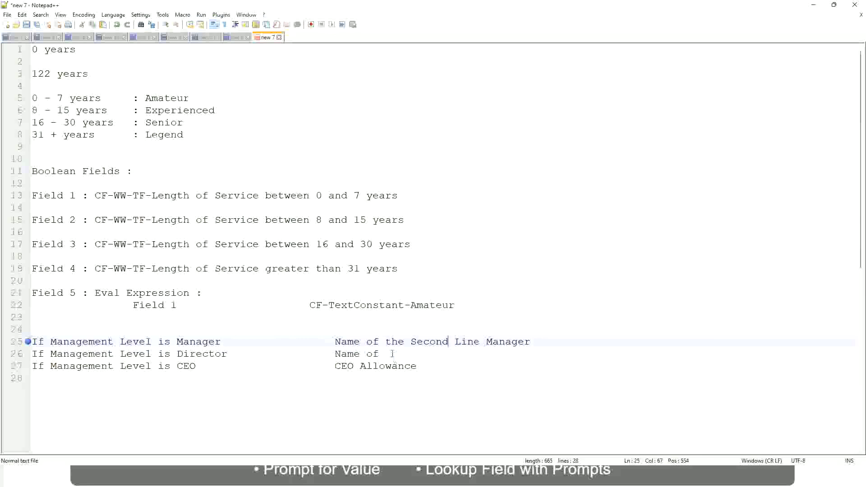
left_click(392, 353)
type("Manager")
- Replace line 27's 'CEO Allowance' with 'name of CEO/Himself/Herself'
left_click(184, 366)
left_click_drag(335, 366, 428, 366)
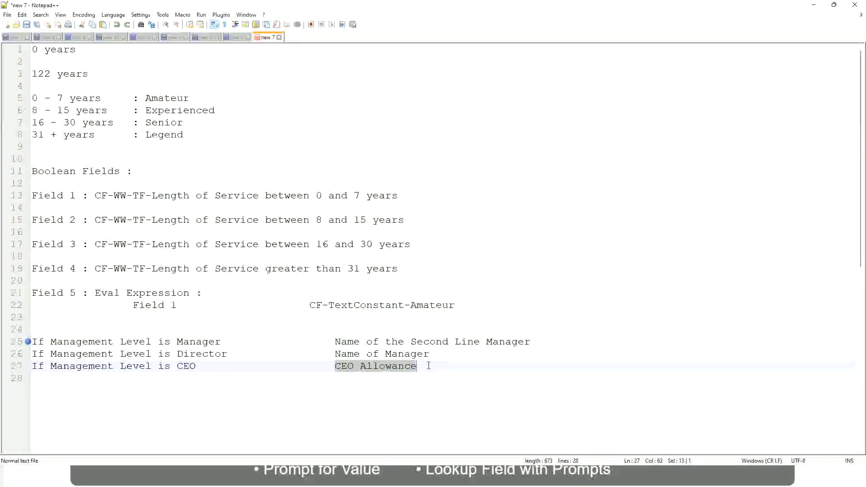
type("name of CEO")
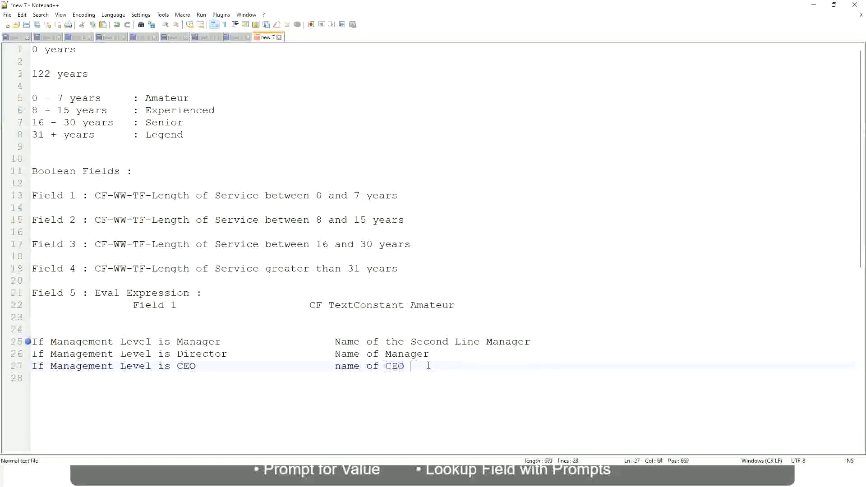
key("BackSpace")
type("/")
type("Himse")
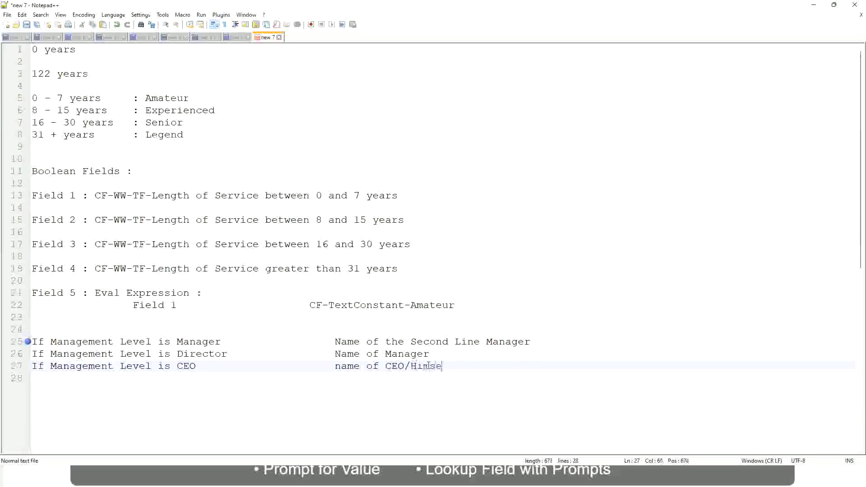
type("lf/Hers")
type("elf")
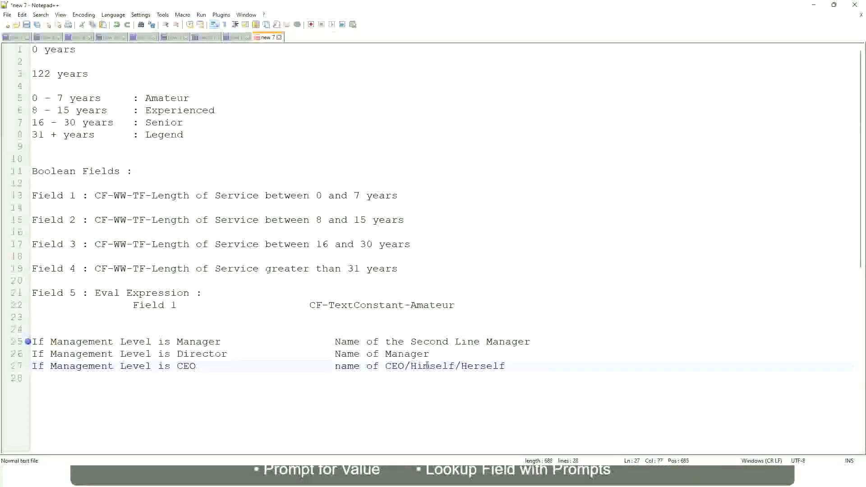
left_click(312, 367)
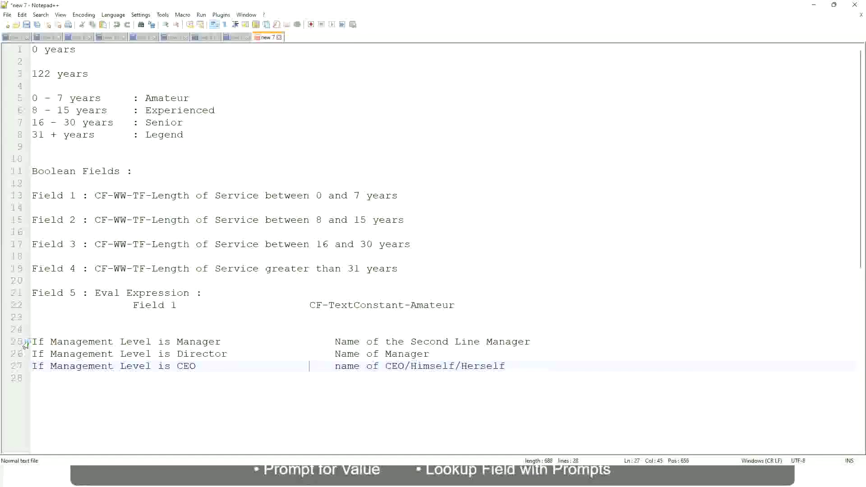
left_click(94, 342)
left_click(199, 341)
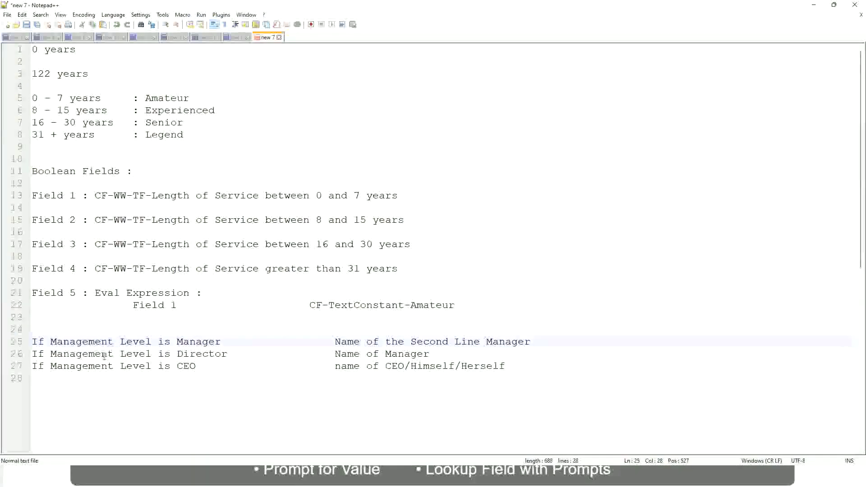
left_click(214, 353)
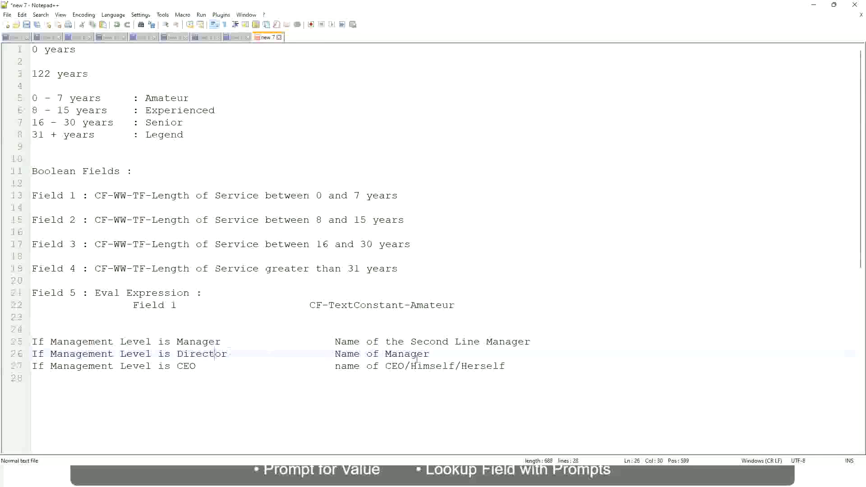
left_click(430, 354)
left_click(195, 354)
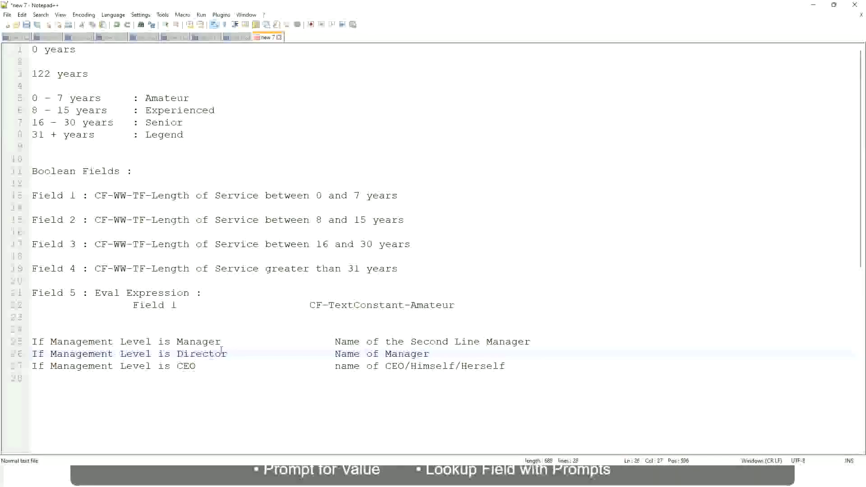
left_click(186, 366)
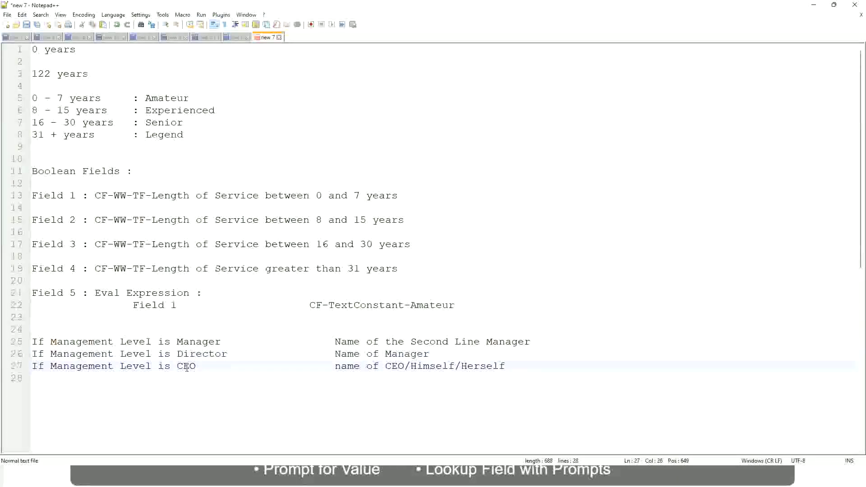
left_click(398, 367)
left_click(510, 367)
mouse_move(526, 366)
left_mouse_down()
mouse_move(215, 342)
mouse_move(32, 342)
left_mouse_up()
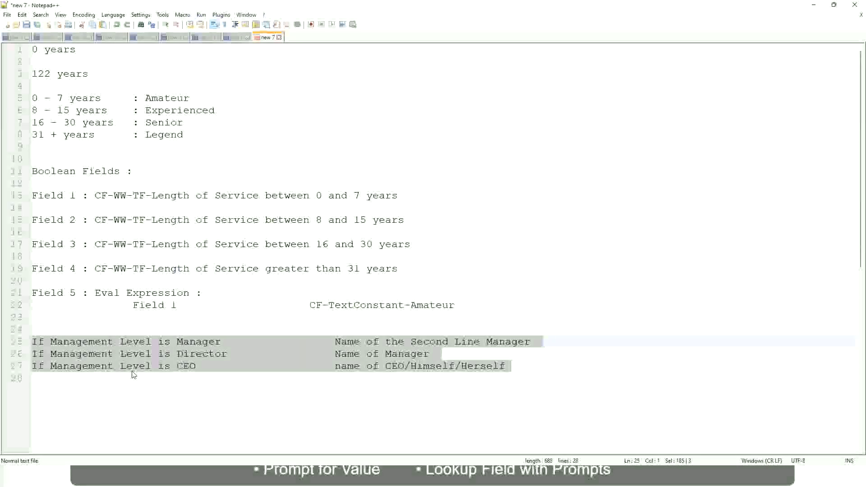
- Review the Manager rule's 'Name of the Second Line Manager' value on line 25
left_click(366, 342)
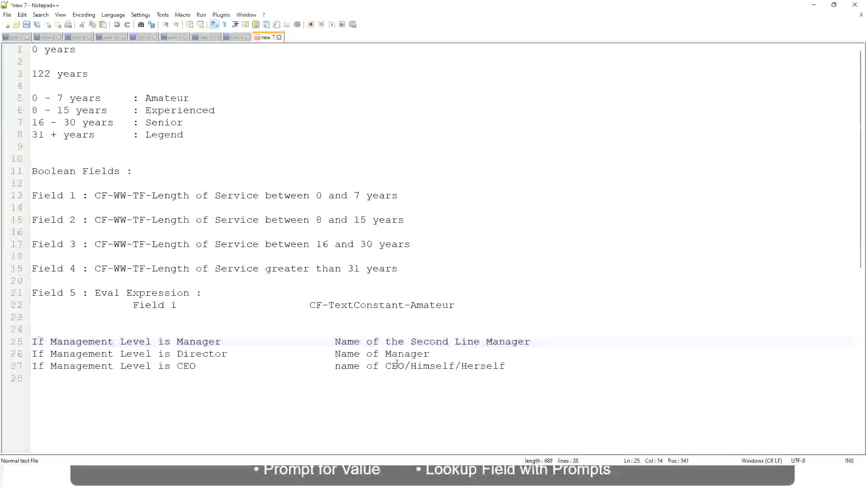
left_click_drag(335, 342, 531, 342)
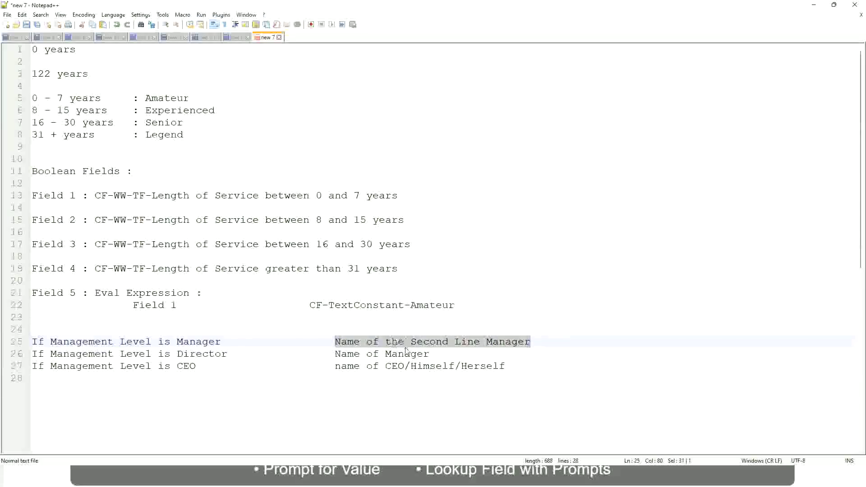
key("Right")
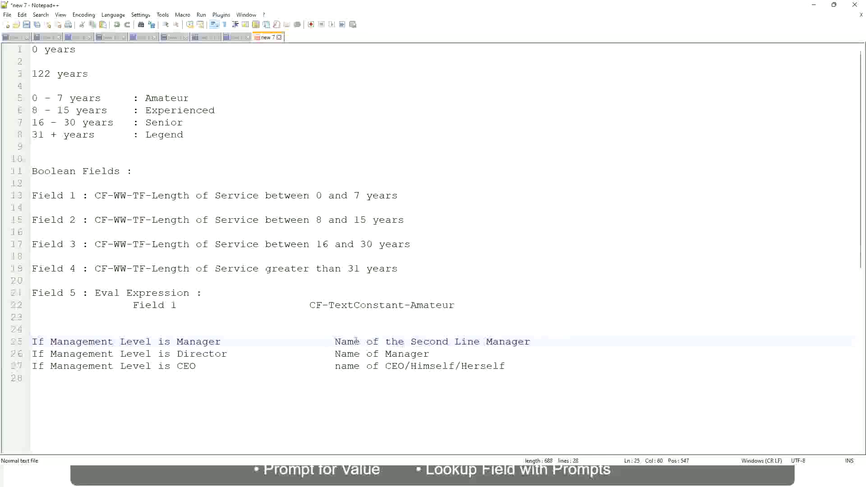
left_click_drag(335, 342, 534, 341)
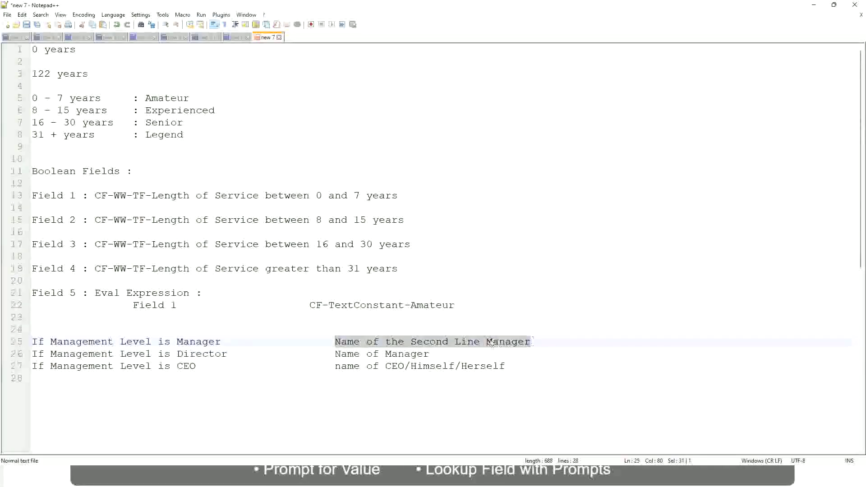
left_click(445, 345)
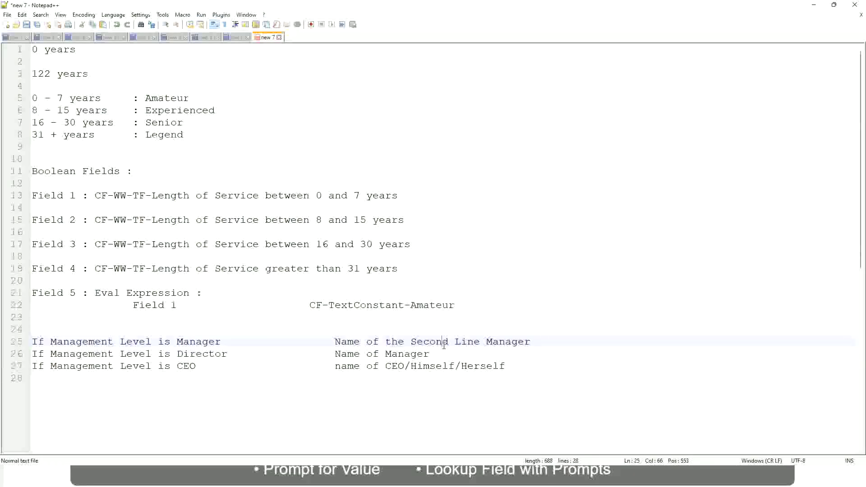
left_click(226, 342)
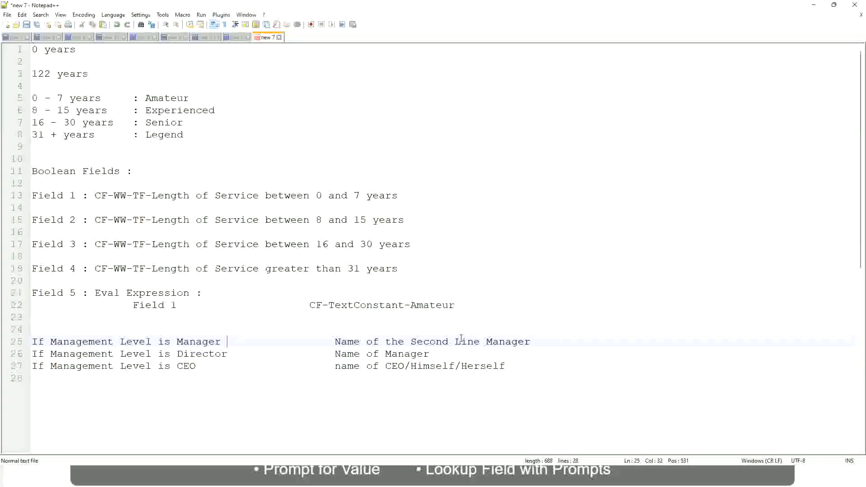
left_click(443, 339)
left_click(480, 341)
left_click(538, 339)
left_click(513, 340)
- Review the bands Amateur, Experienced, Senior, Legend and the Manager, Director, CEO rules
double_click(170, 99)
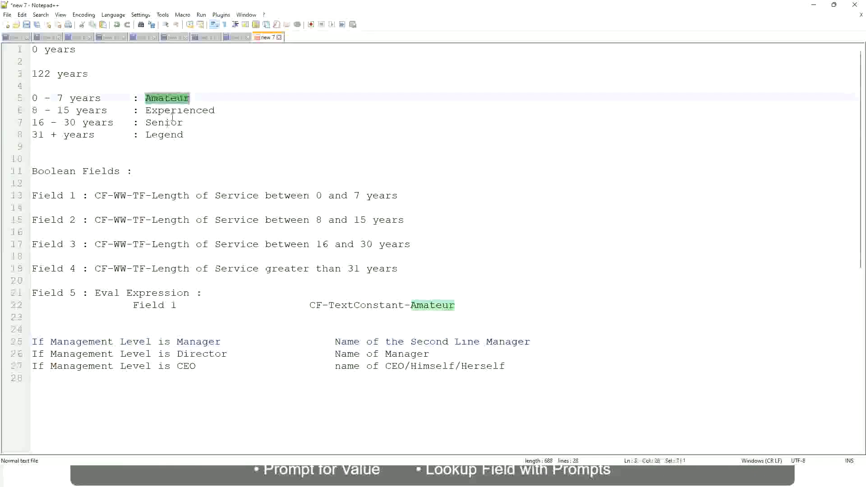
double_click(173, 110)
left_click(165, 123)
double_click(164, 135)
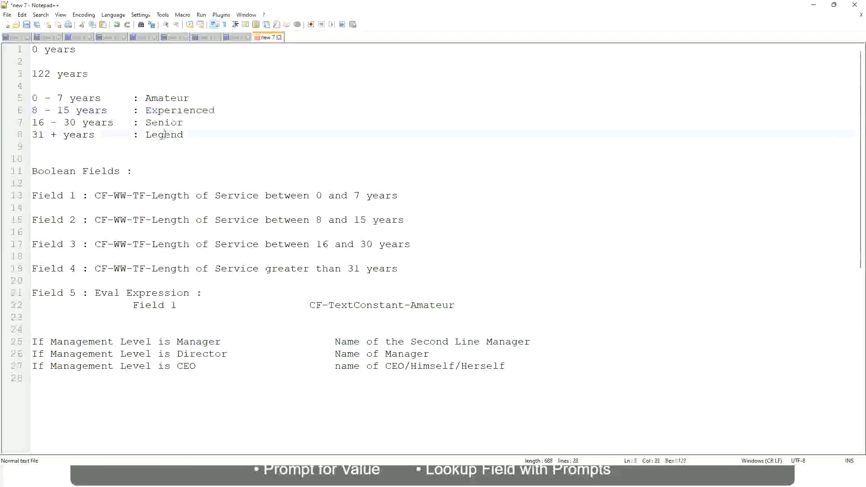
left_click(198, 128)
key("Left")
left_click(430, 367)
left_click(413, 341)
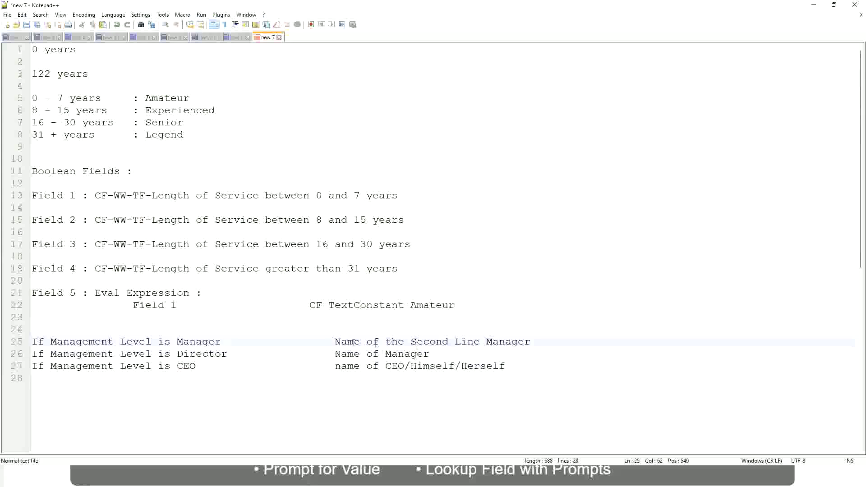
left_click(236, 360)
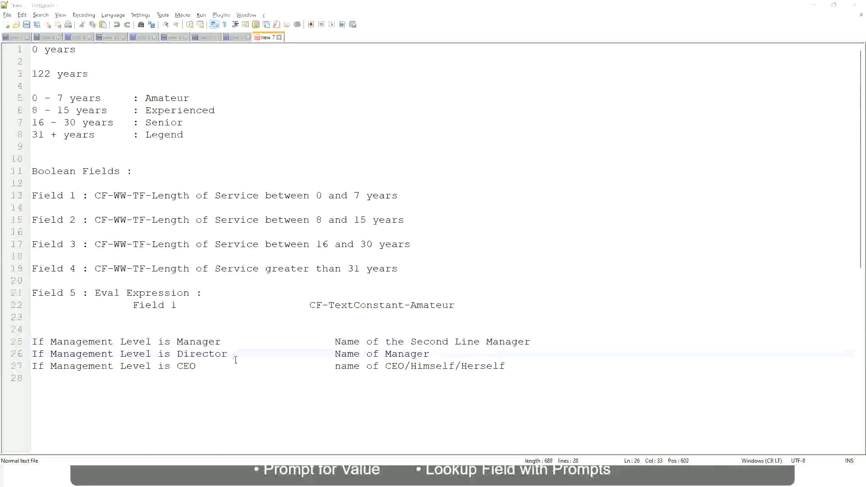
scroll(223, 290, "down", 3)
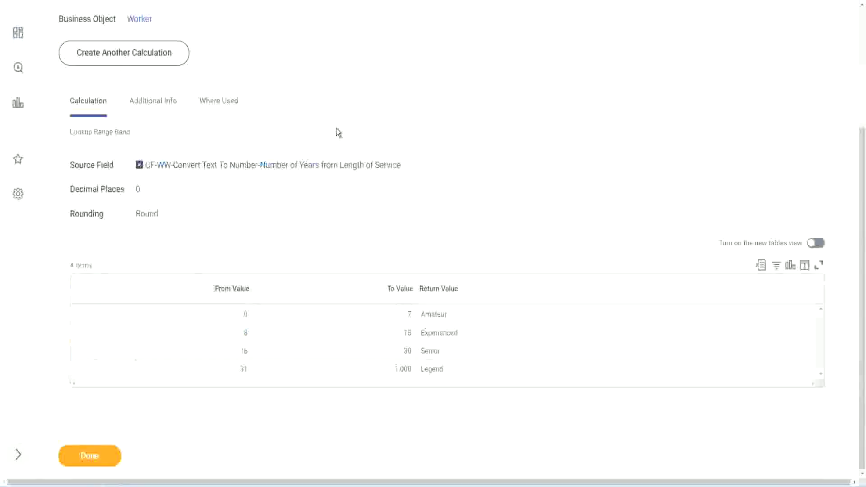
scroll(340, 174, "up", 3)
- Copy the LRB experience-bands calculated field's name with Copy Text and click Done
right_click(509, 83)
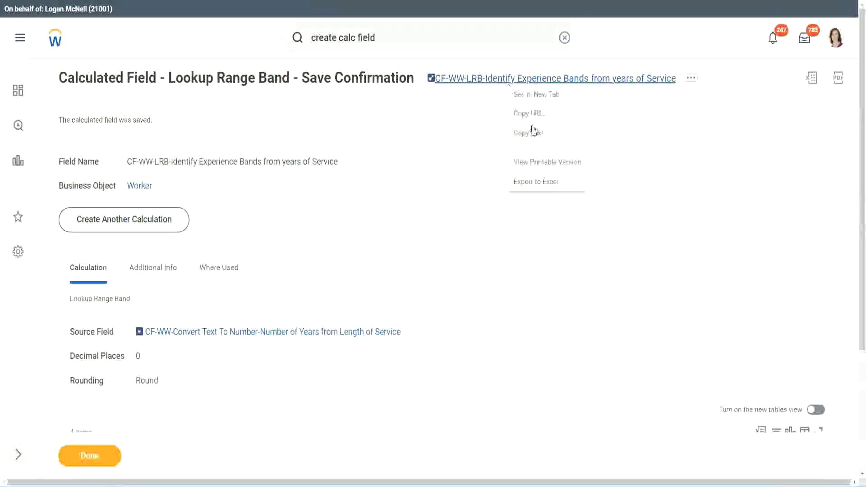
left_click(535, 133)
left_click(85, 461)
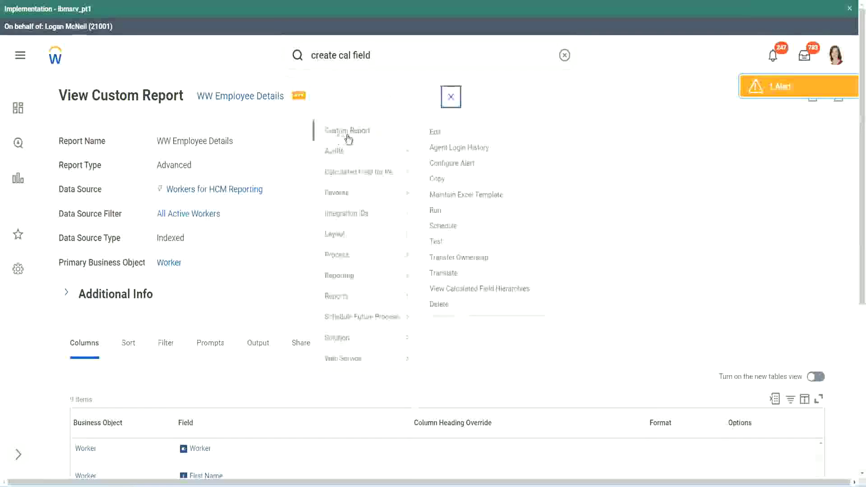
- Add a last column using the LRB experience bands calculated field, headed 'Experience Bands (LRB)', and save
left_click(435, 132)
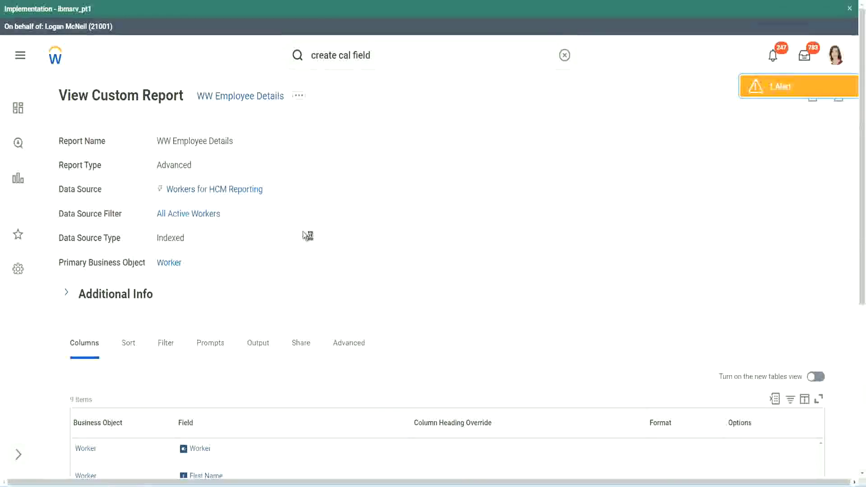
scroll(329, 231, "down", 4)
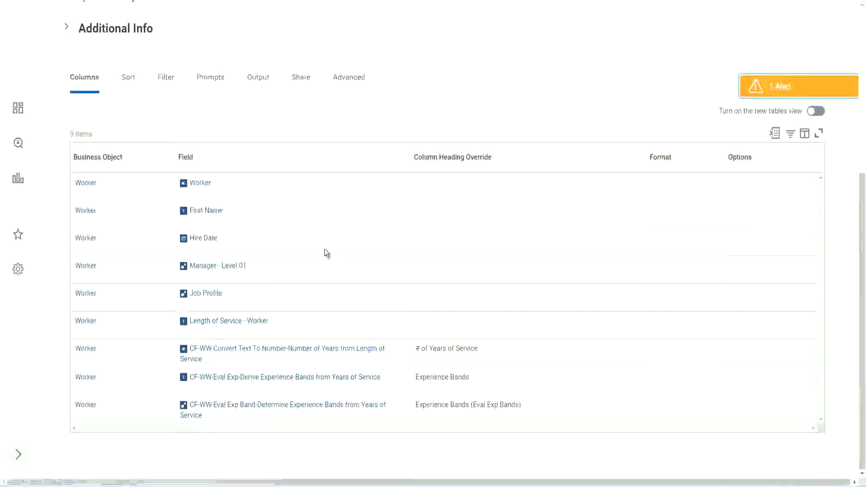
scroll(324, 249, "down", 4)
scroll(324, 248, "down", 2)
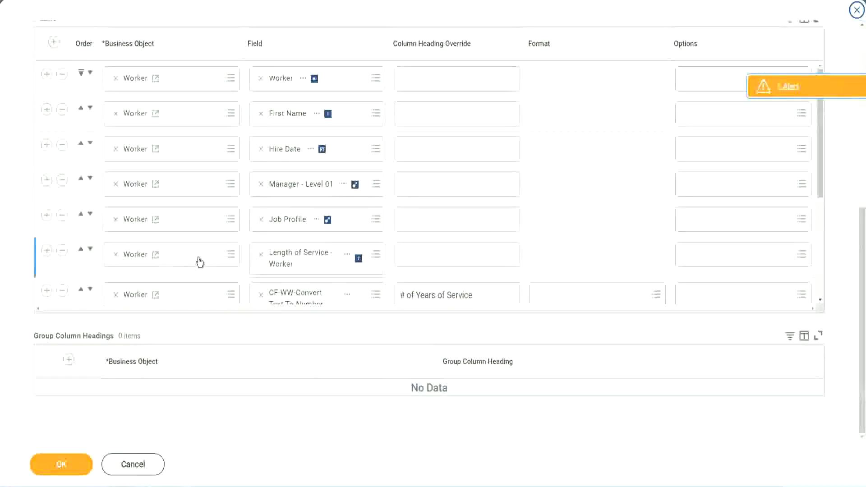
scroll(198, 262, "down", 3)
left_click(45, 243)
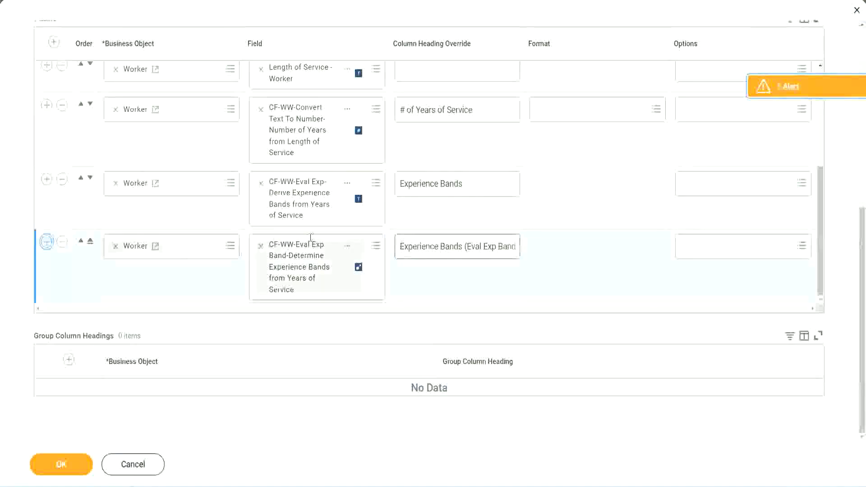
left_click(294, 288)
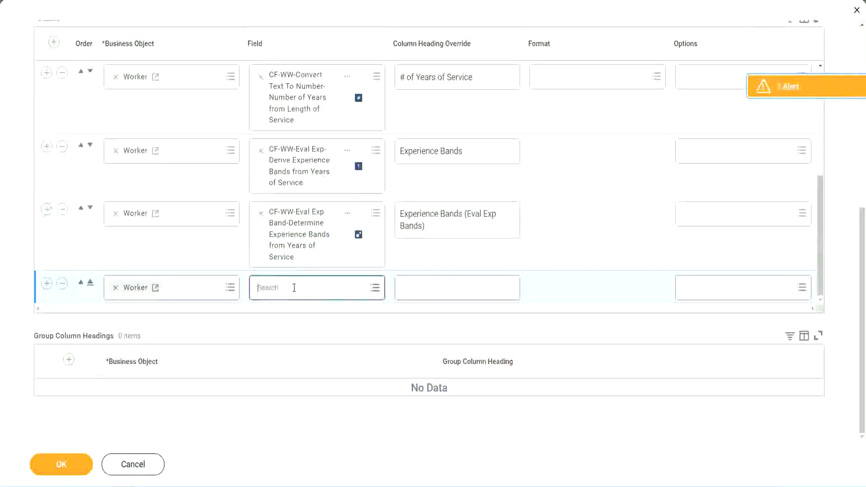
type("Experience Bands from years of Service")
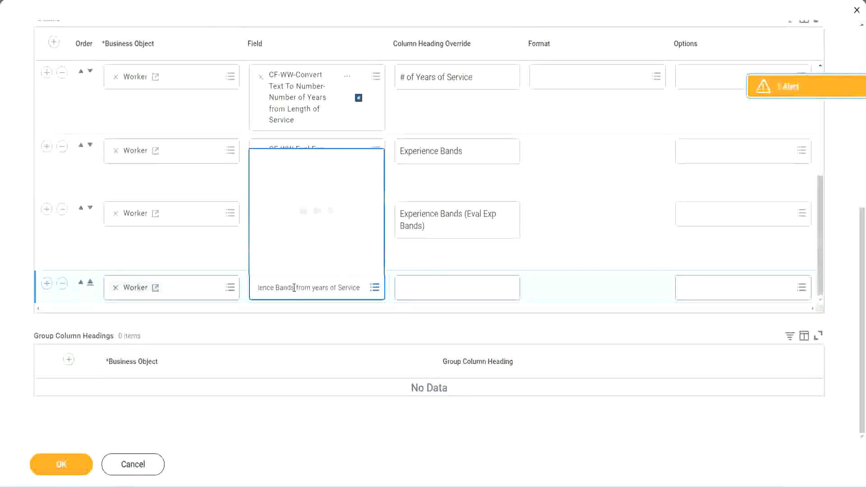
left_click(319, 253)
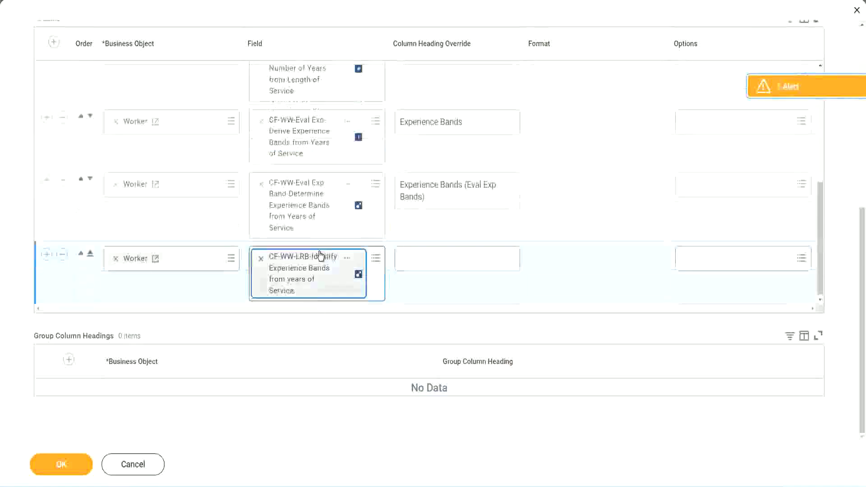
left_click(433, 262)
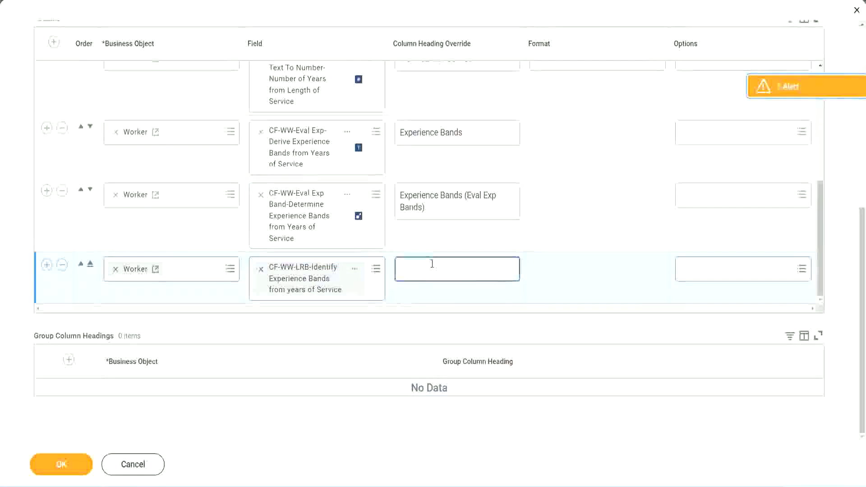
type("Ex")
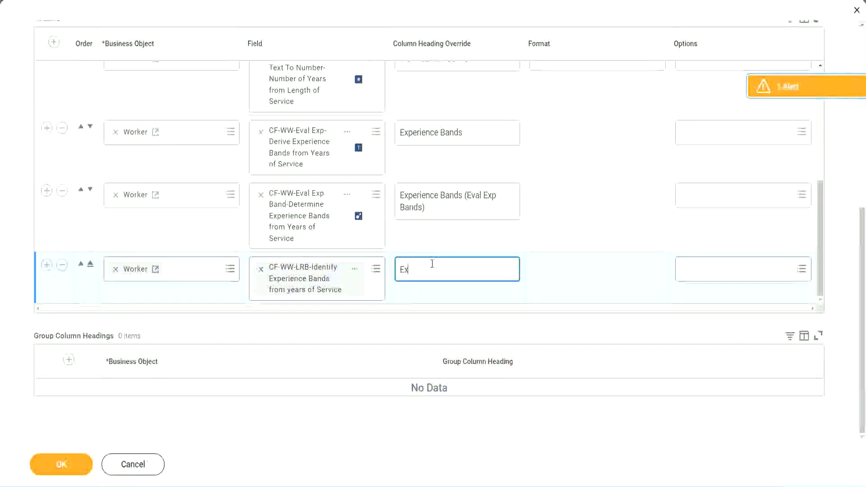
type("perience")
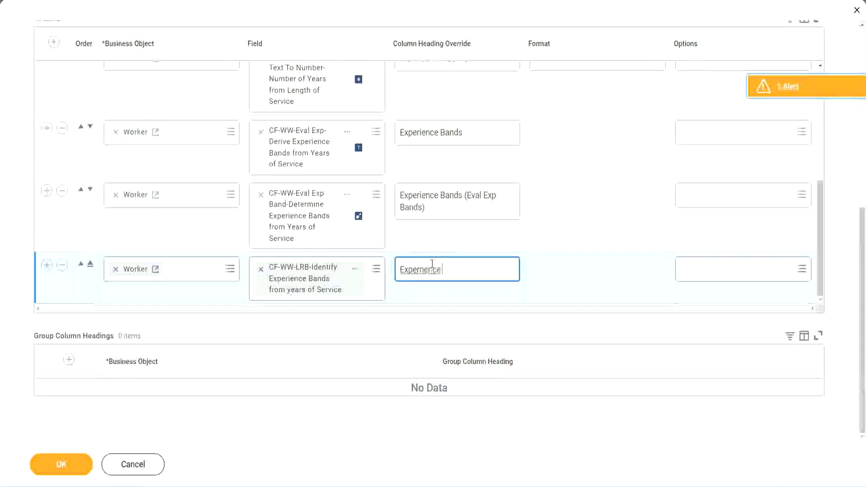
key("BackSpace")
key("BackSpace")
key("BackSpace")
type("ience Bands ")
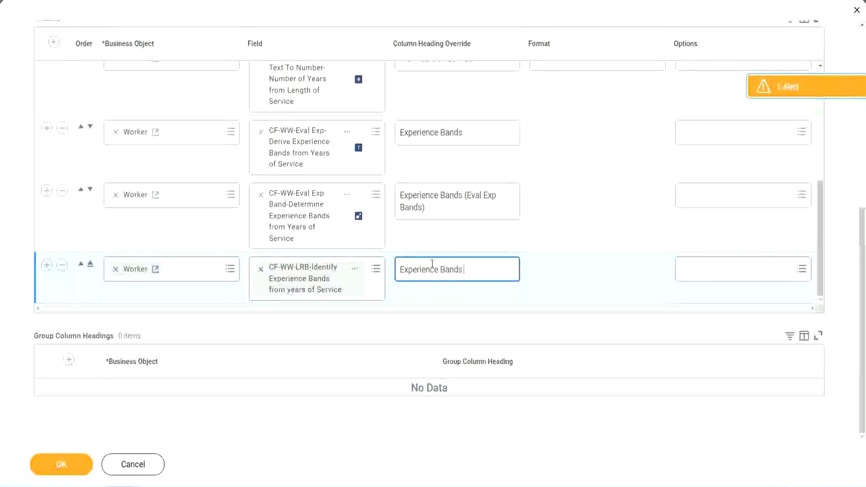
type("(LRB)")
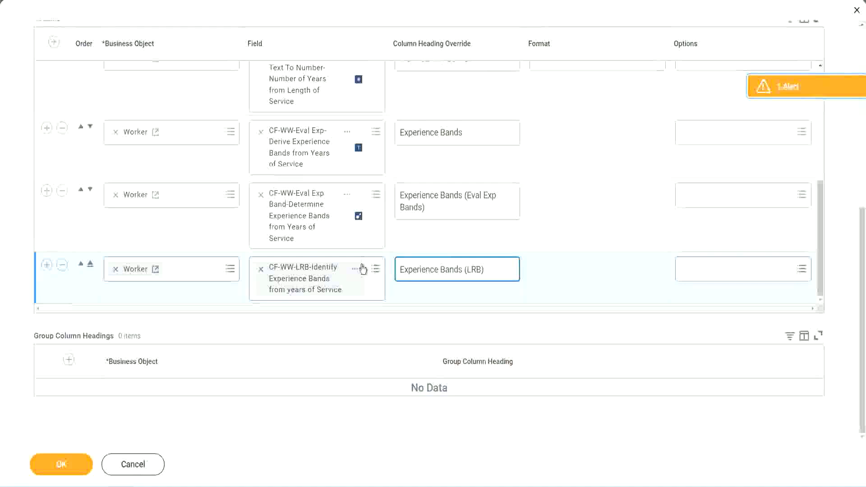
left_click(76, 472)
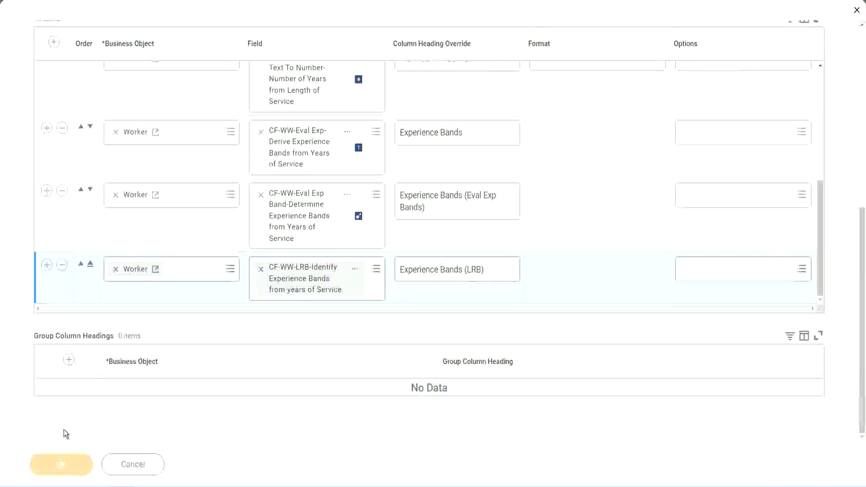
- Run WW Employee Details with blank worker type prompts and check the first worker's band value
left_click(76, 456)
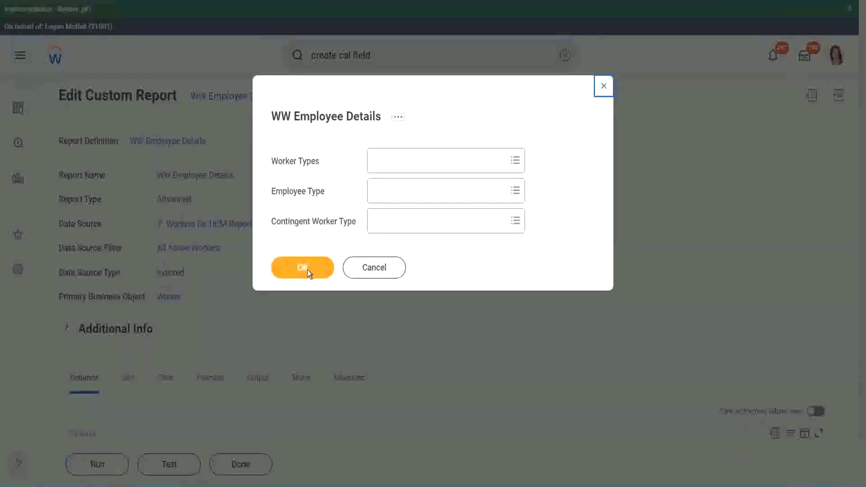
left_click(308, 270)
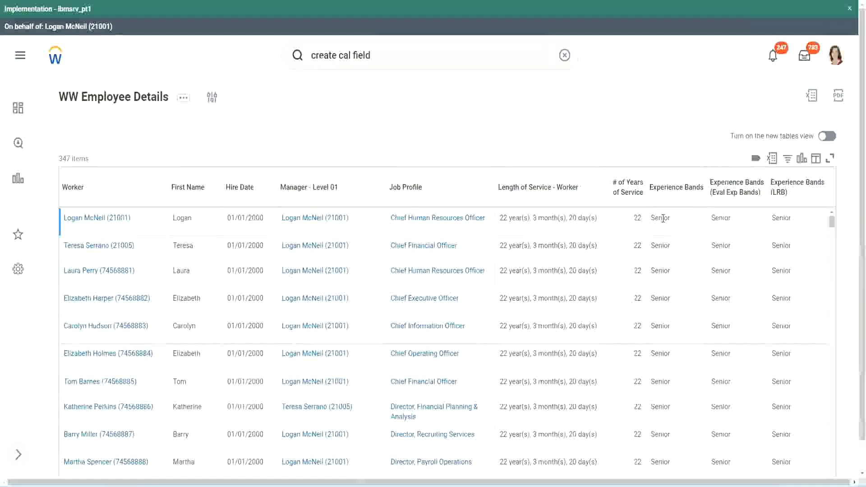
double_click(662, 218)
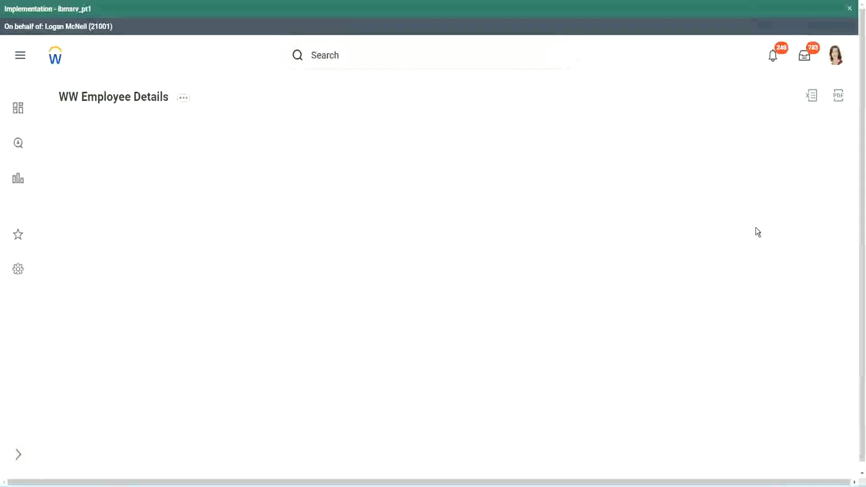
scroll(719, 280, "down", 2)
scroll(719, 285, "down", 2)
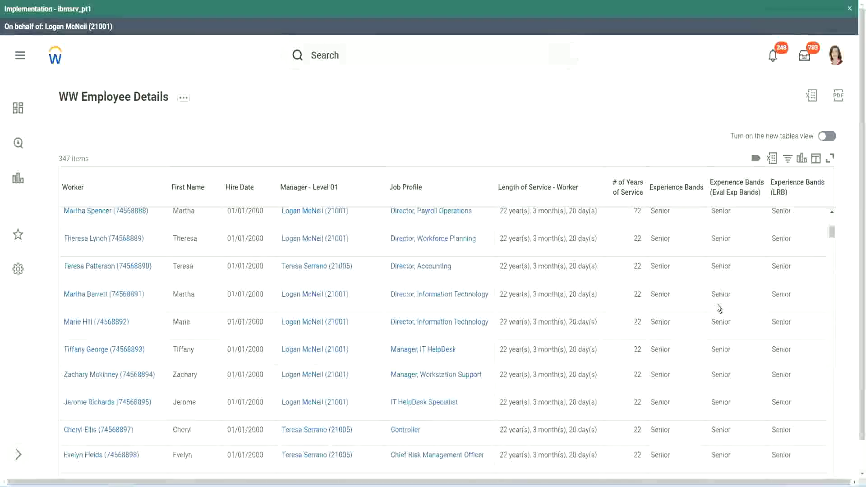
scroll(717, 305, "down", 2)
scroll(718, 308, "down", 2)
scroll(716, 308, "down", 2)
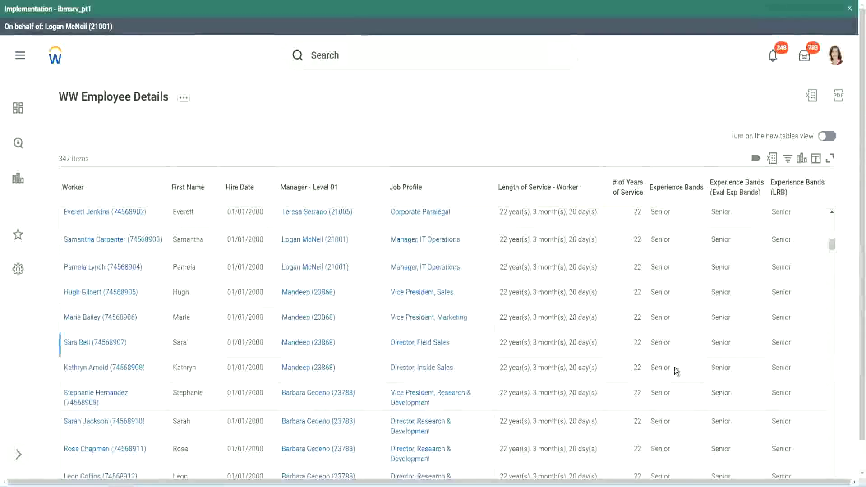
scroll(675, 379, "down", 3)
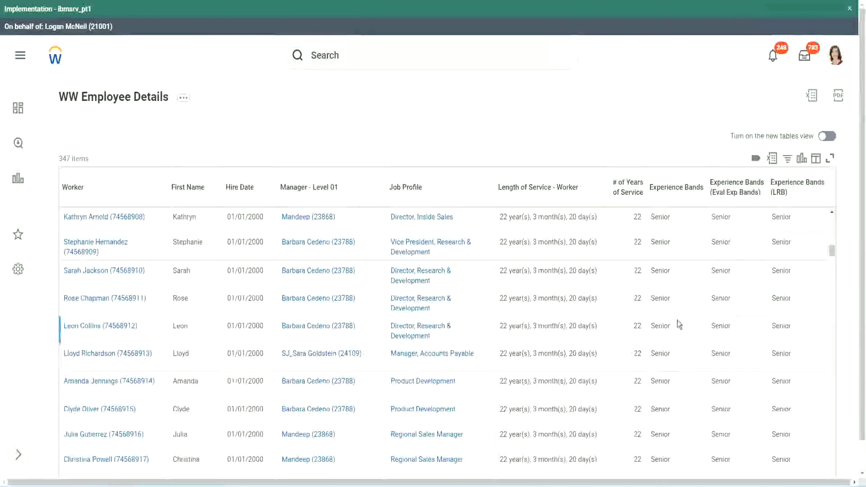
scroll(678, 323, "down", 1)
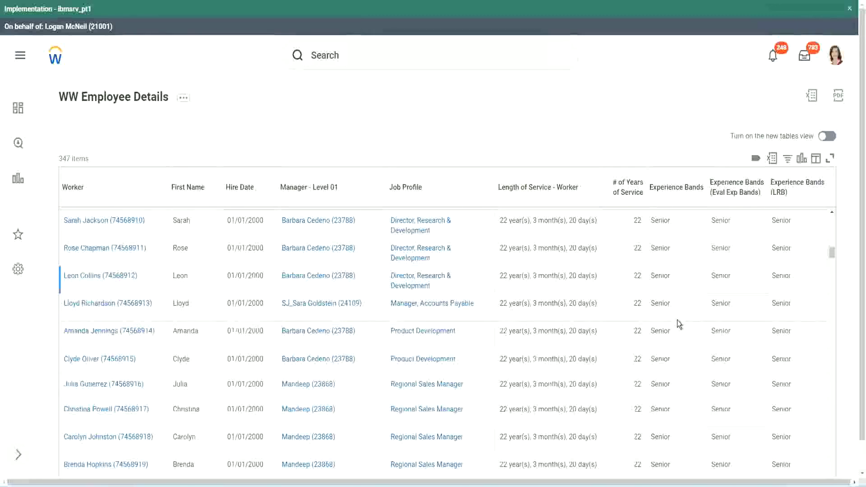